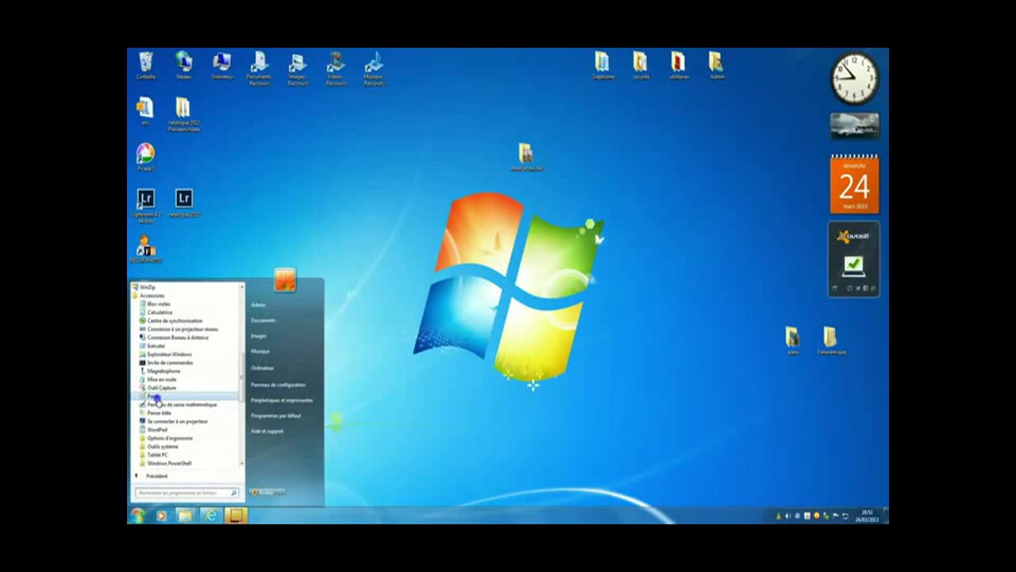
Step: Create a desktop shortcut for Paint from its entry in the Accessories programs
{"action": "right_click", "coordinate": [157, 397]}
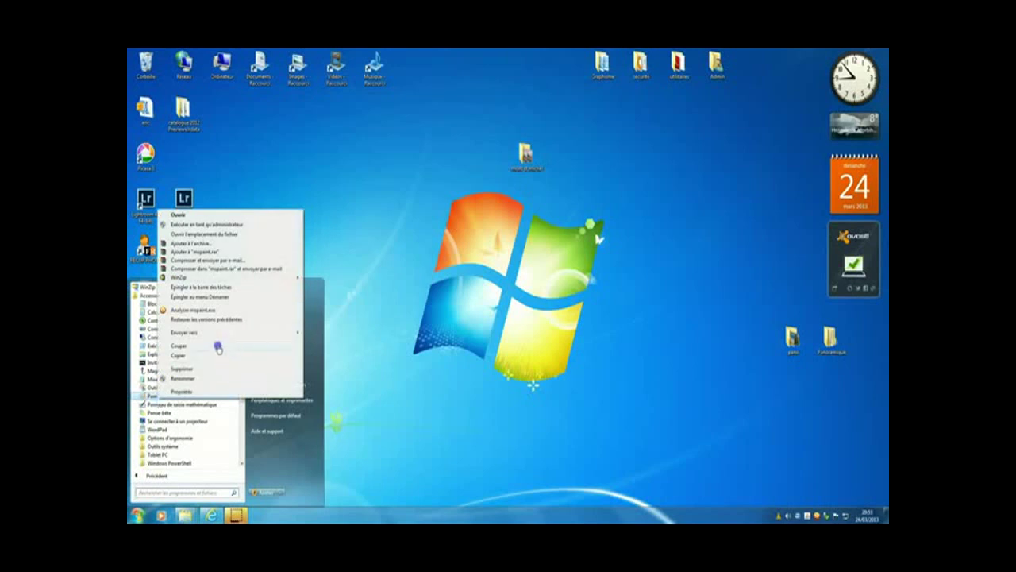
{"action": "mouse_move", "coordinate": [220, 332]}
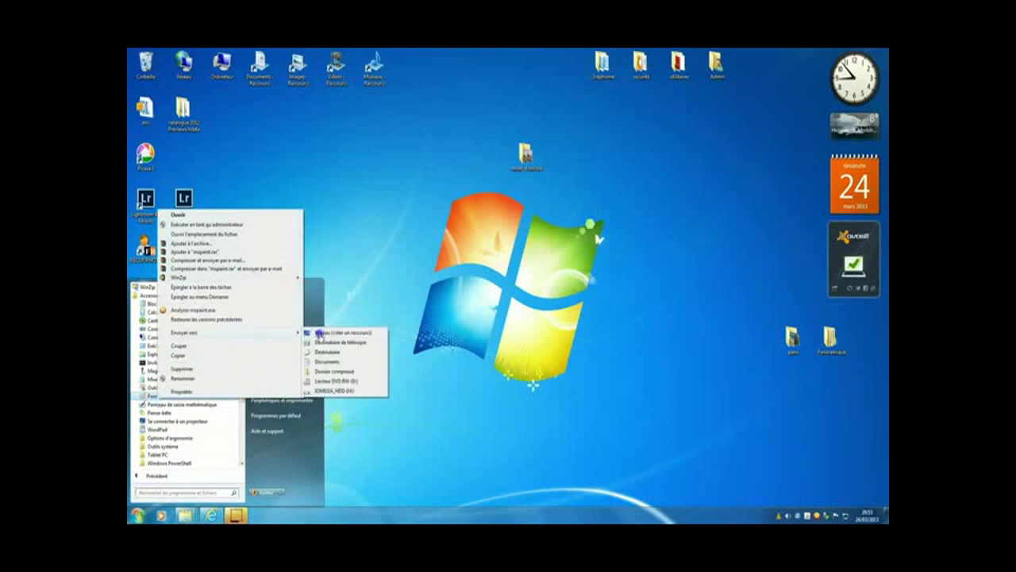
{"action": "left_click", "coordinate": [318, 333]}
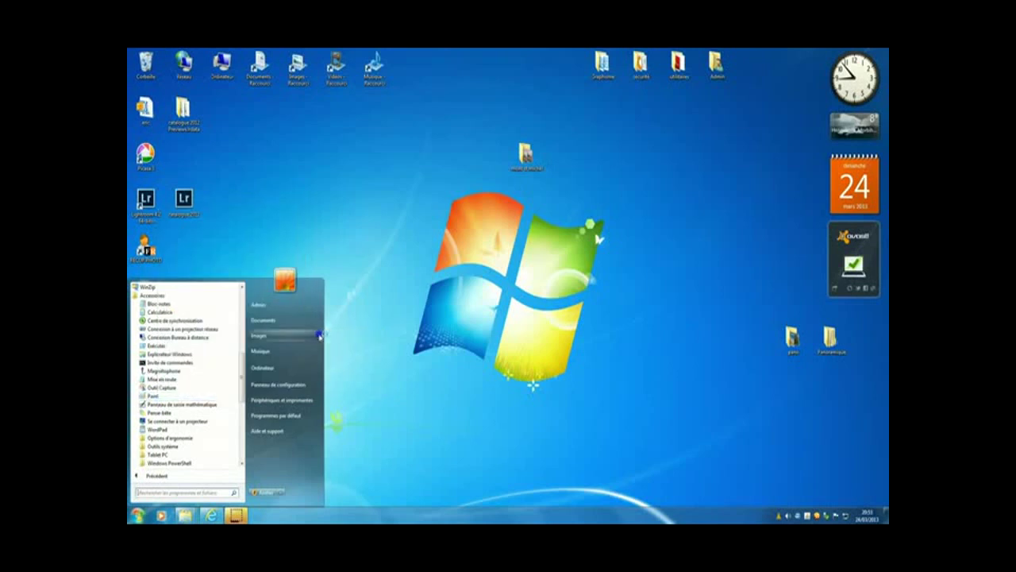
{"action": "left_click", "coordinate": [409, 333]}
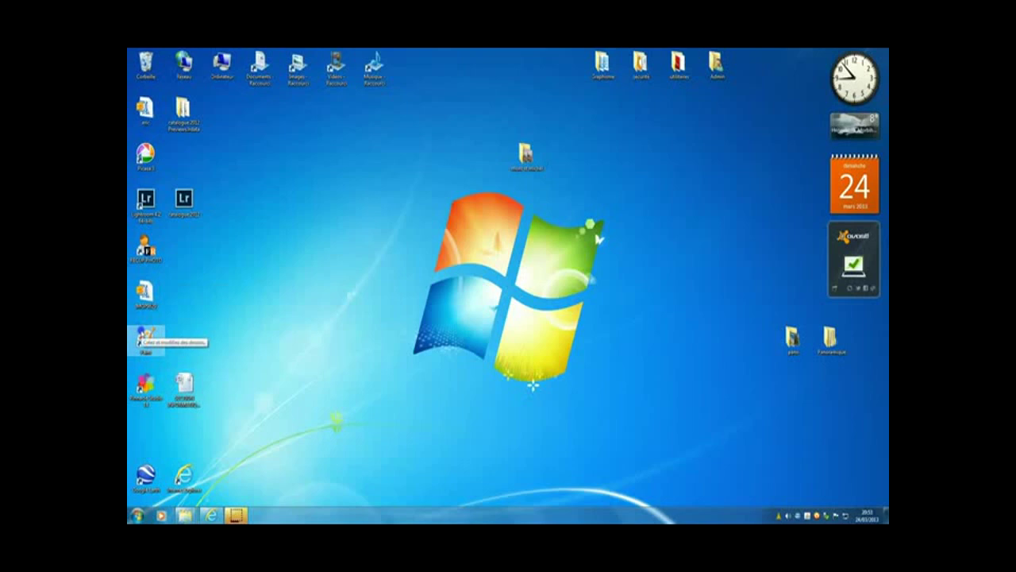
Step: Start Paint from its desktop shortcut and open the image "mont st michel2"
{"action": "left_click", "coordinate": [146, 340]}
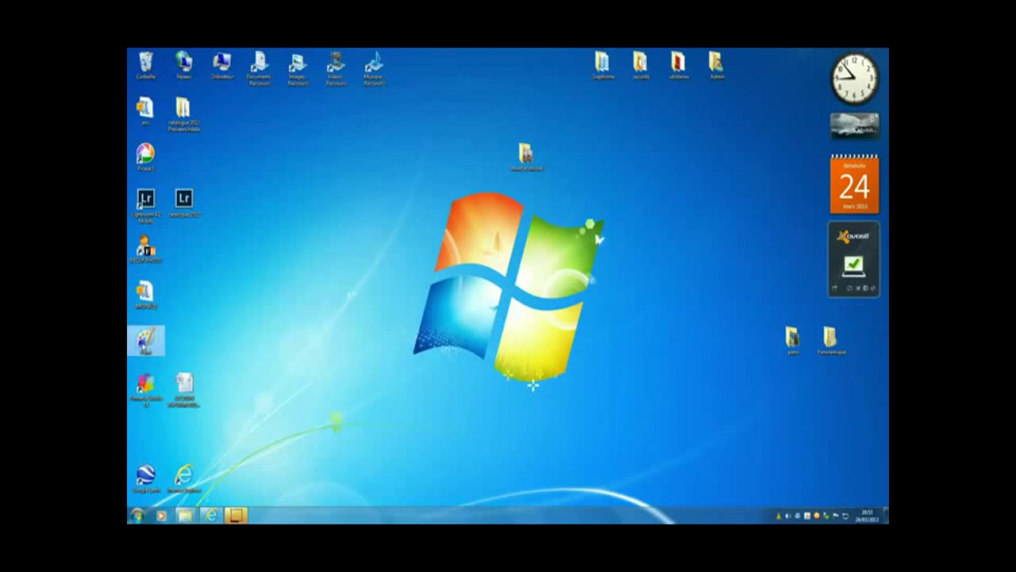
{"action": "double_click", "coordinate": [144, 342]}
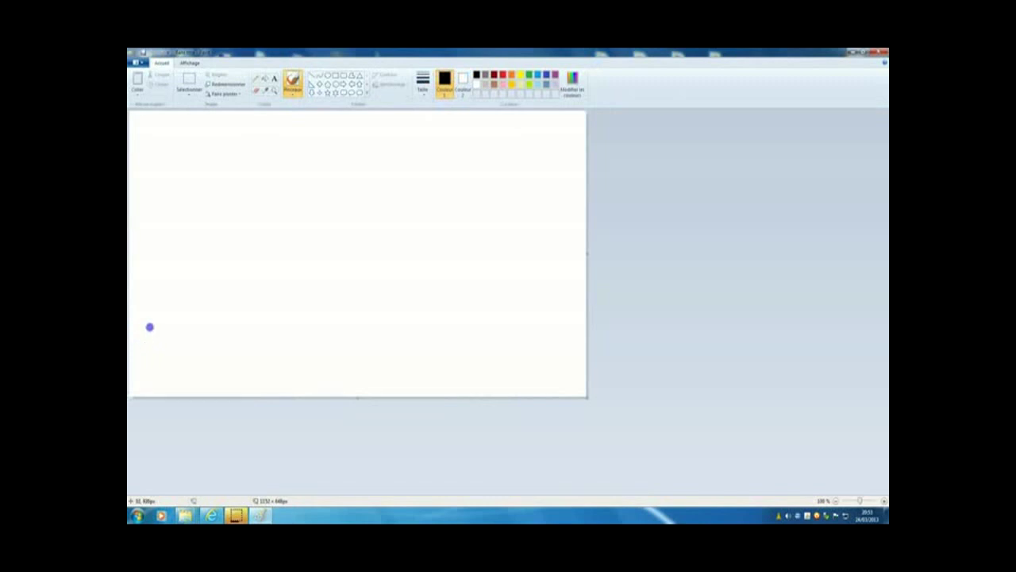
{"action": "left_click", "coordinate": [143, 62]}
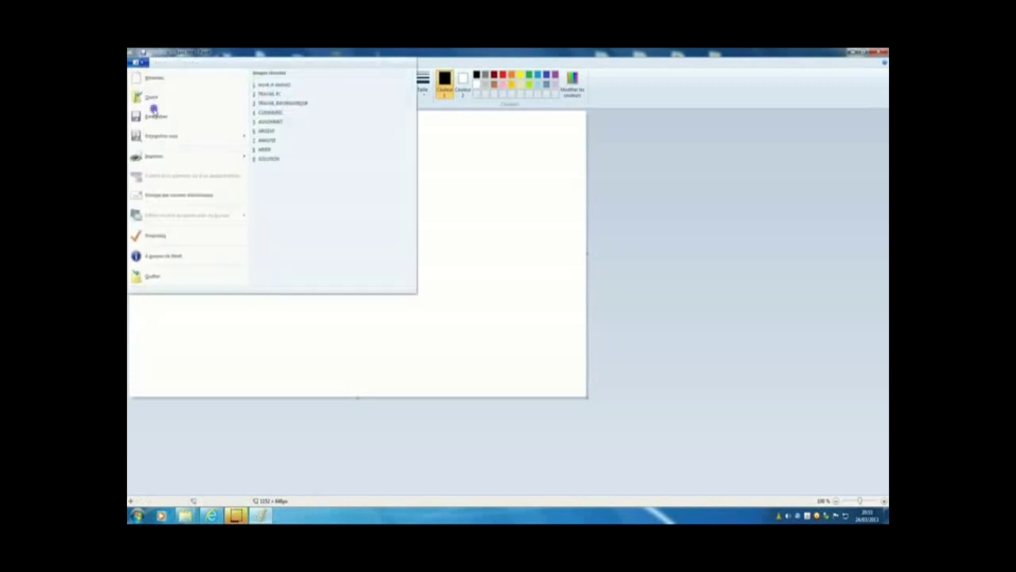
{"action": "left_click", "coordinate": [154, 98]}
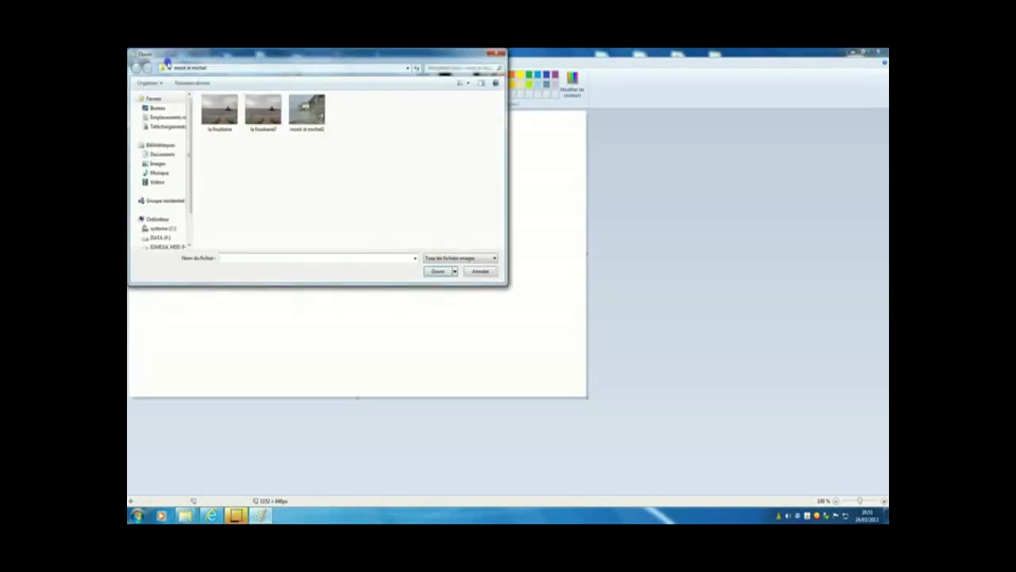
{"action": "left_click", "coordinate": [310, 106]}
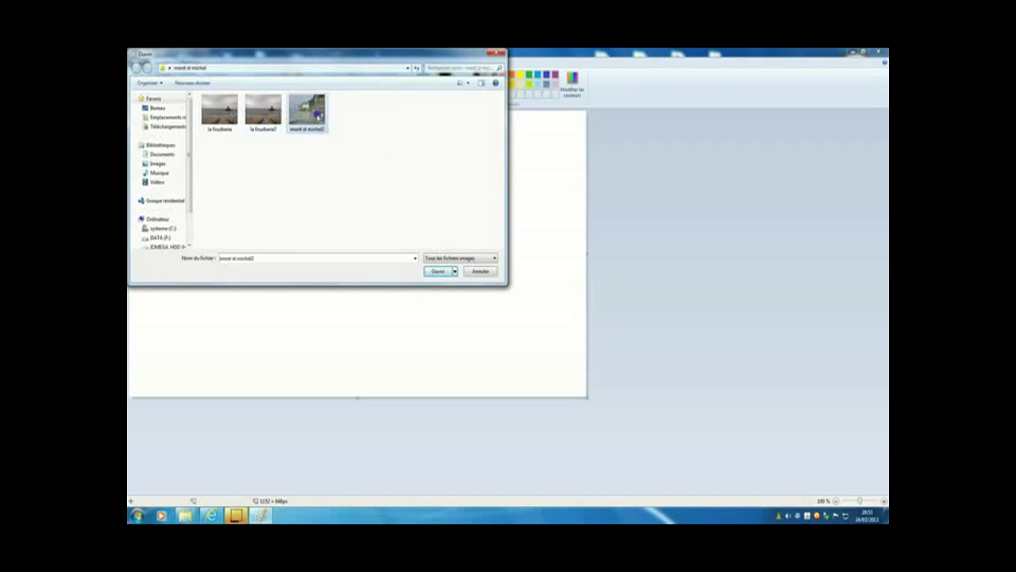
{"action": "left_click", "coordinate": [438, 272]}
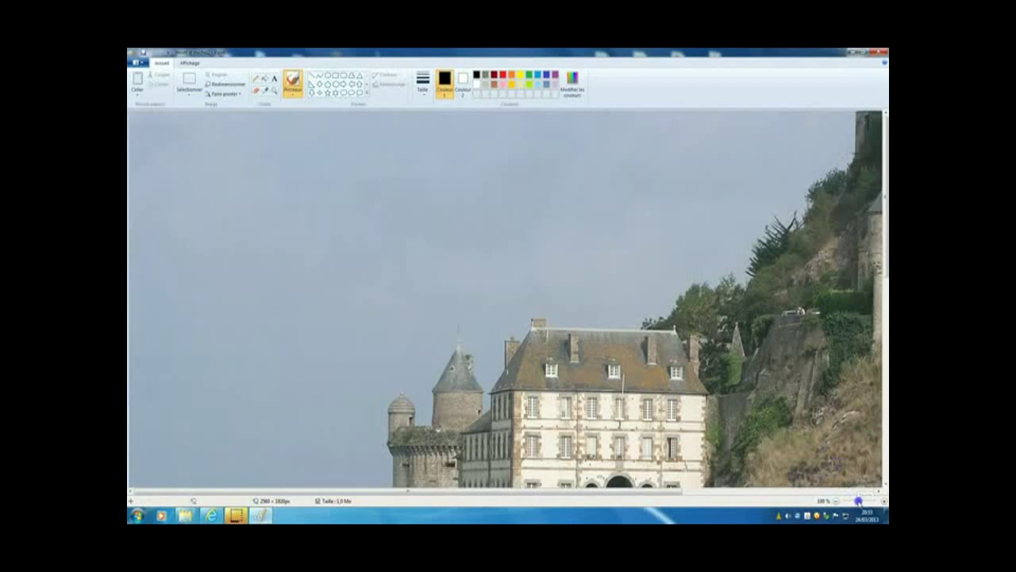
Step: Copy a small rectangular patch of water, about 14 × 12 px, just beside the red buoy near the tower's foot
{"action": "left_click_drag", "start_coordinate": [858, 501], "coordinate": [853, 501]}
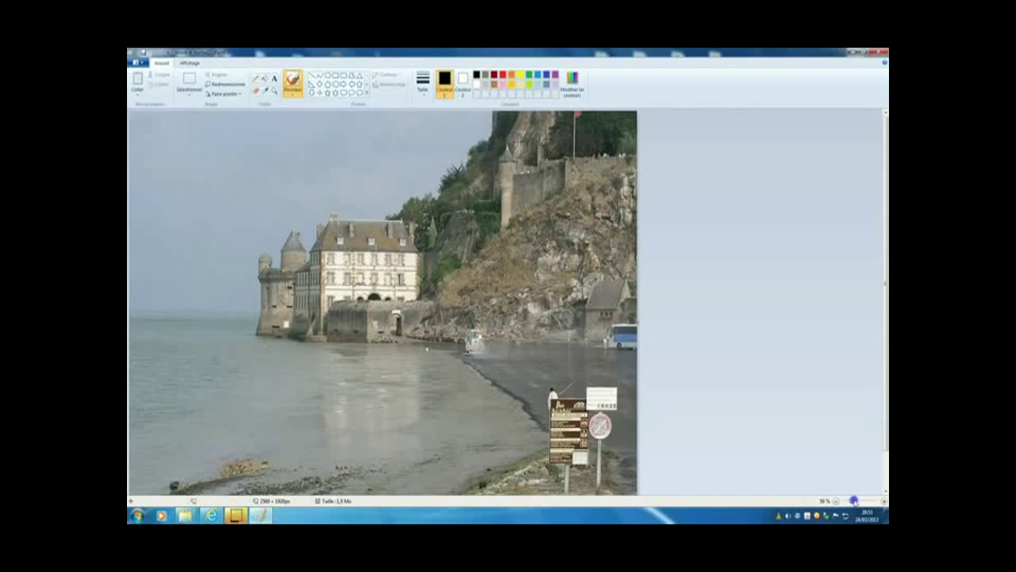
{"action": "left_click_drag", "start_coordinate": [854, 500], "coordinate": [863, 500]}
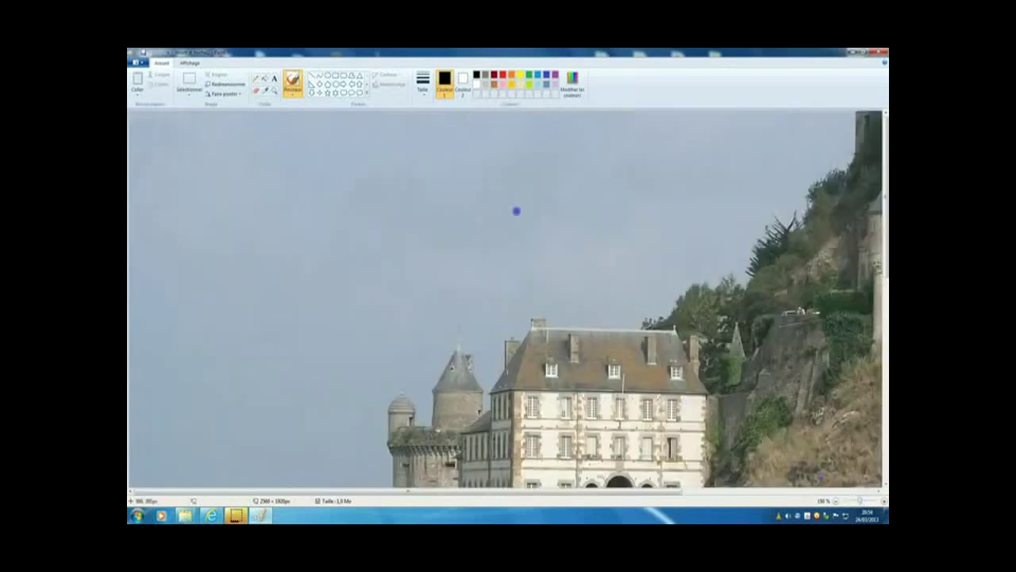
{"action": "left_click_drag", "start_coordinate": [885, 211], "coordinate": [884, 258]}
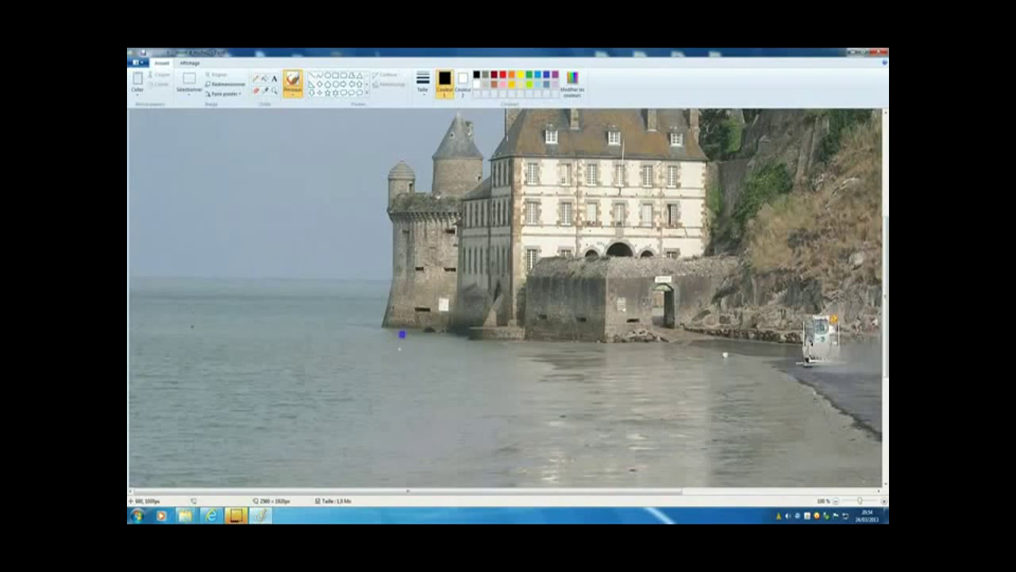
{"action": "left_click", "coordinate": [187, 80]}
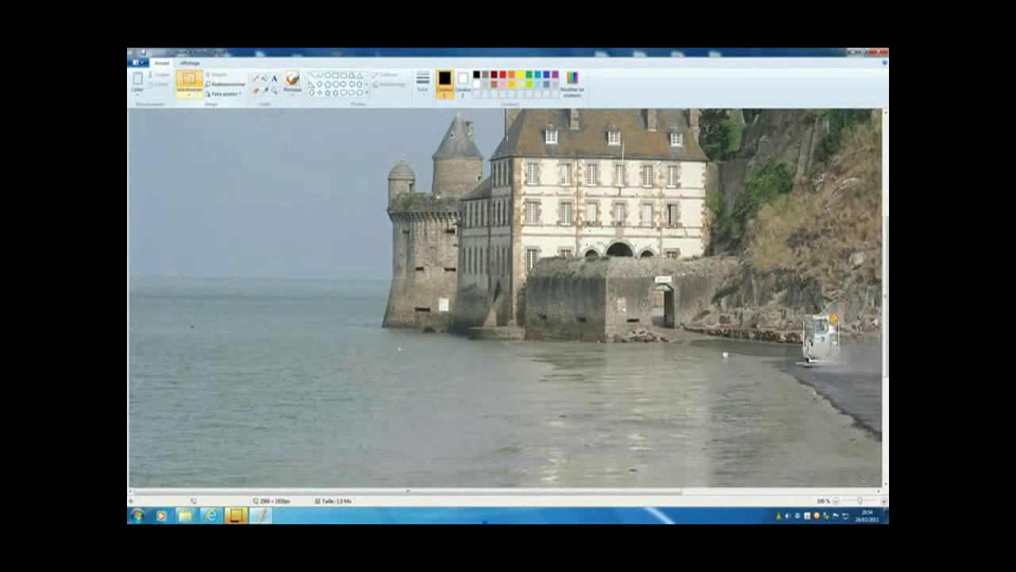
{"action": "left_click", "coordinate": [884, 501]}
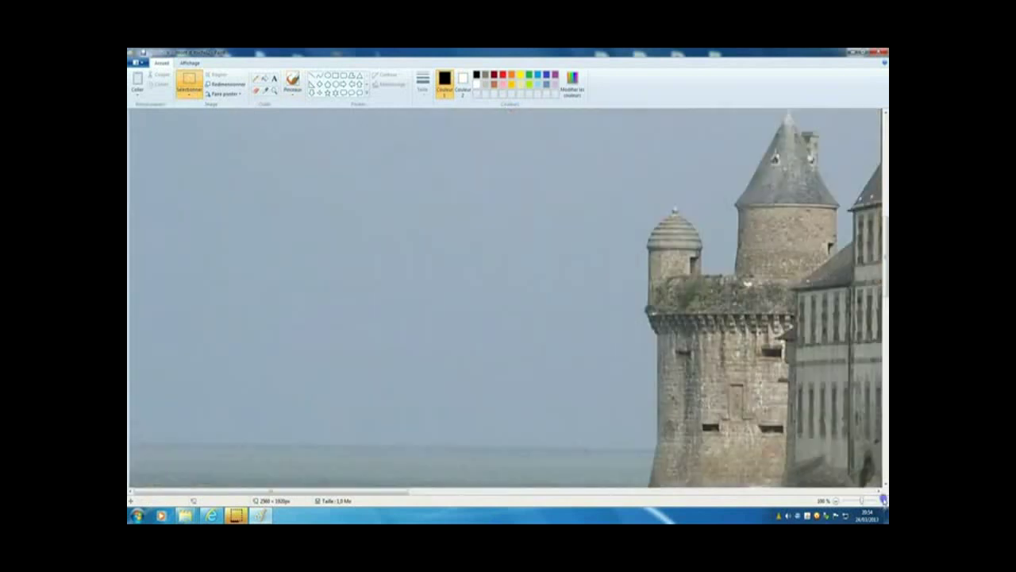
{"action": "left_click_drag", "start_coordinate": [884, 246], "coordinate": [883, 271]}
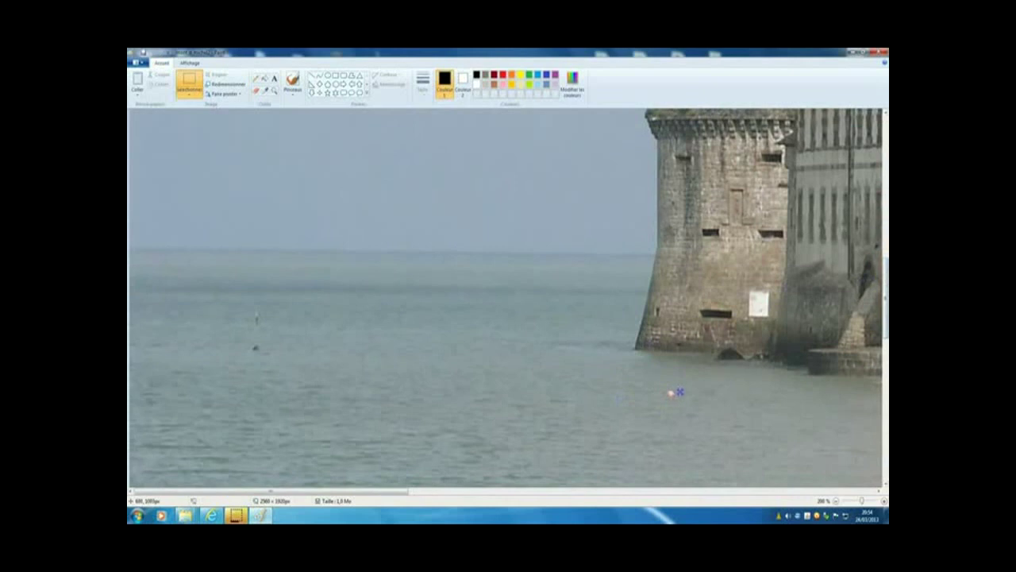
{"action": "left_click_drag", "start_coordinate": [678, 392], "coordinate": [690, 400]}
{"action": "right_click", "coordinate": [685, 394]}
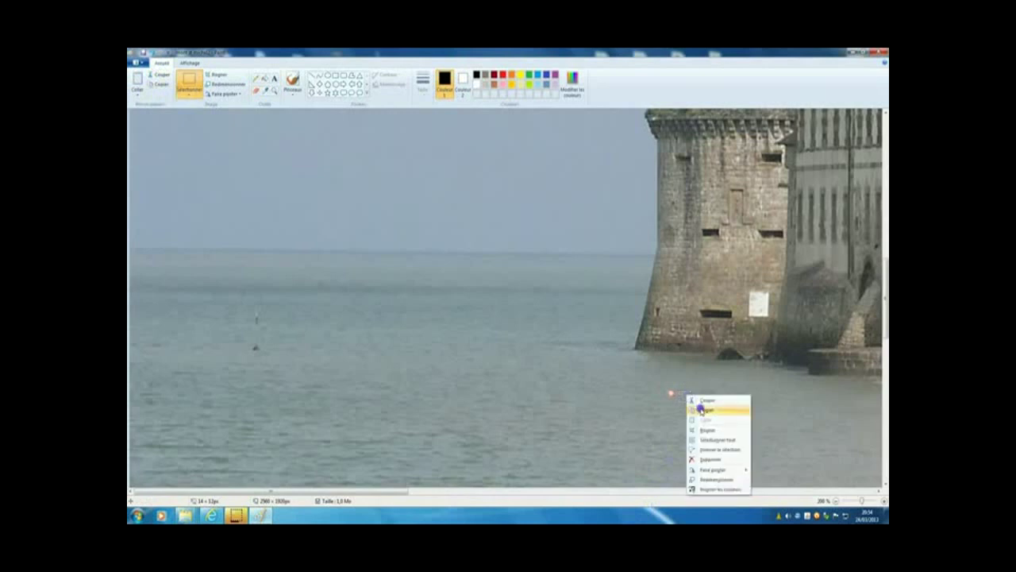
{"action": "left_click", "coordinate": [700, 409]}
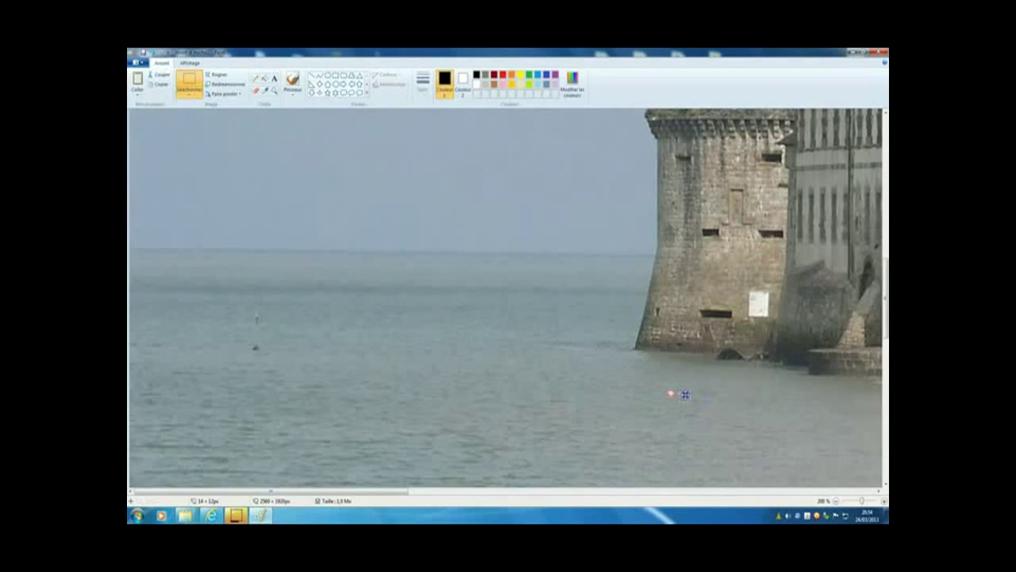
Step: Paste the copied water patch and place it over the red buoy to hide it
{"action": "right_click", "coordinate": [686, 395]}
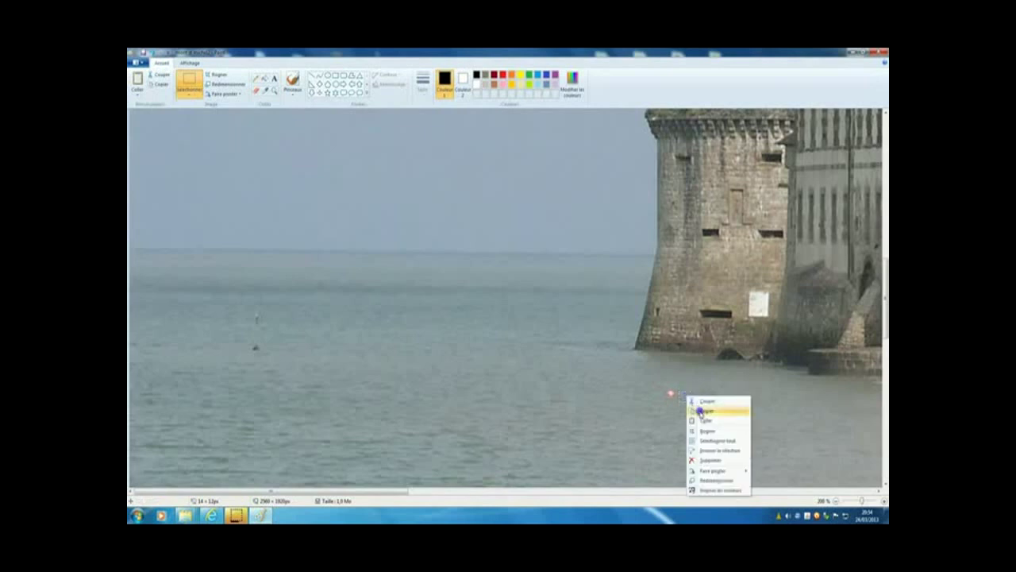
{"action": "left_click", "coordinate": [703, 420]}
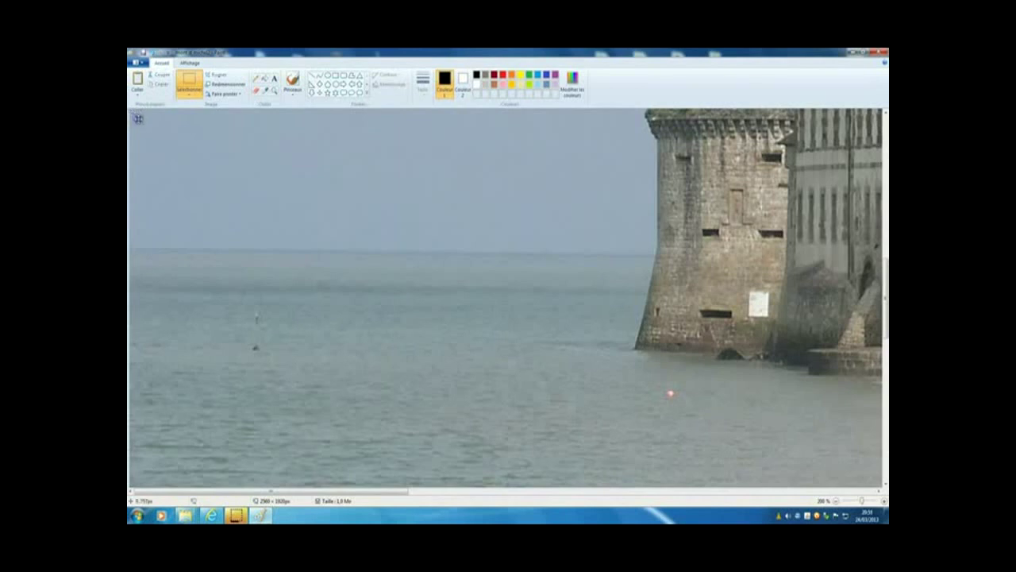
{"action": "left_click_drag", "start_coordinate": [145, 123], "coordinate": [672, 392]}
{"action": "left_click", "coordinate": [336, 211]}
Step: Copy a narrow strip of water about 13 px wide beside the pole in the sea and paste it over the pole
{"action": "left_click_drag", "start_coordinate": [266, 313], "coordinate": [275, 338]}
{"action": "right_click", "coordinate": [271, 332]}
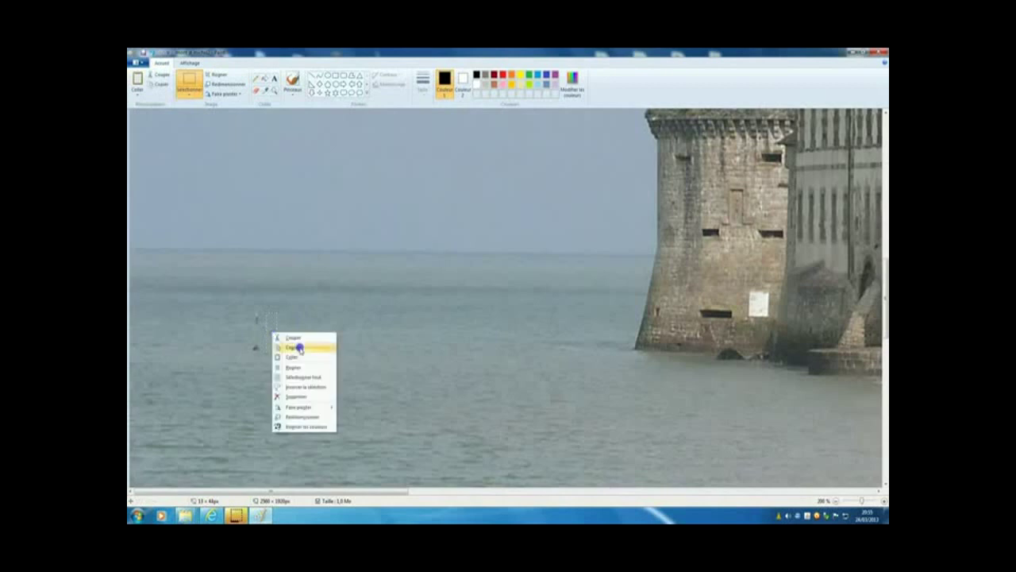
{"action": "left_click", "coordinate": [298, 347]}
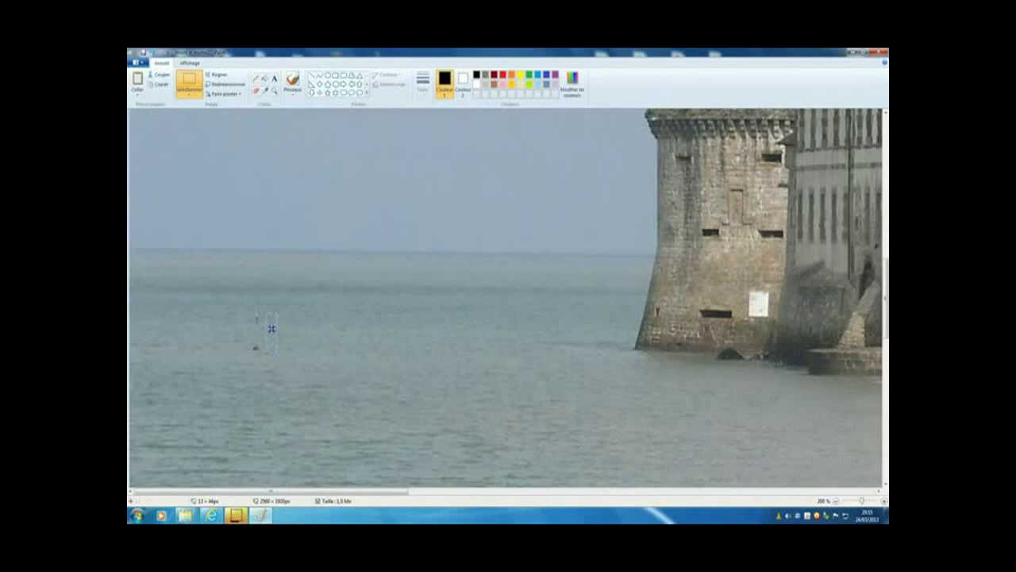
{"action": "right_click", "coordinate": [272, 328]}
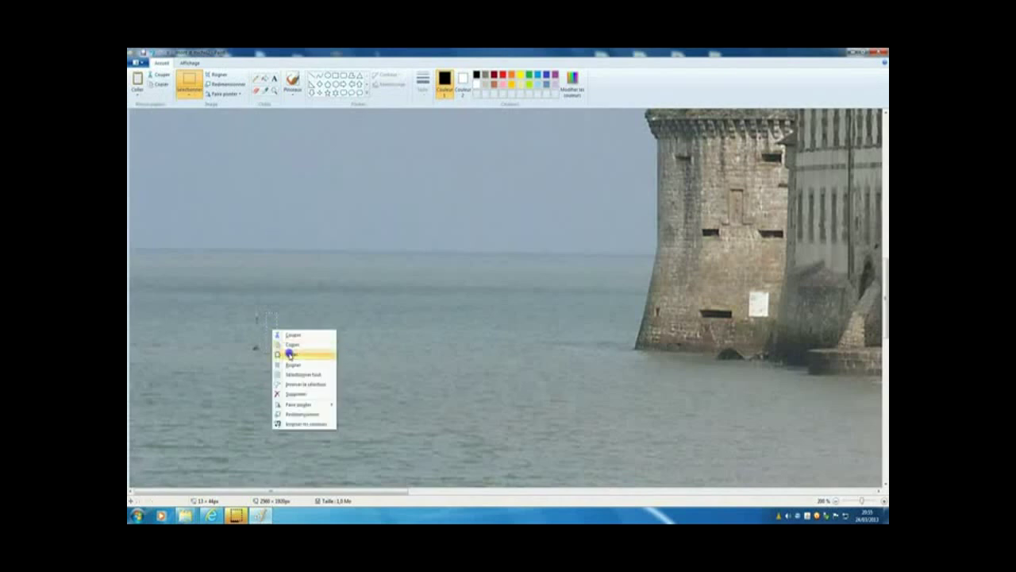
{"action": "left_click", "coordinate": [289, 354]}
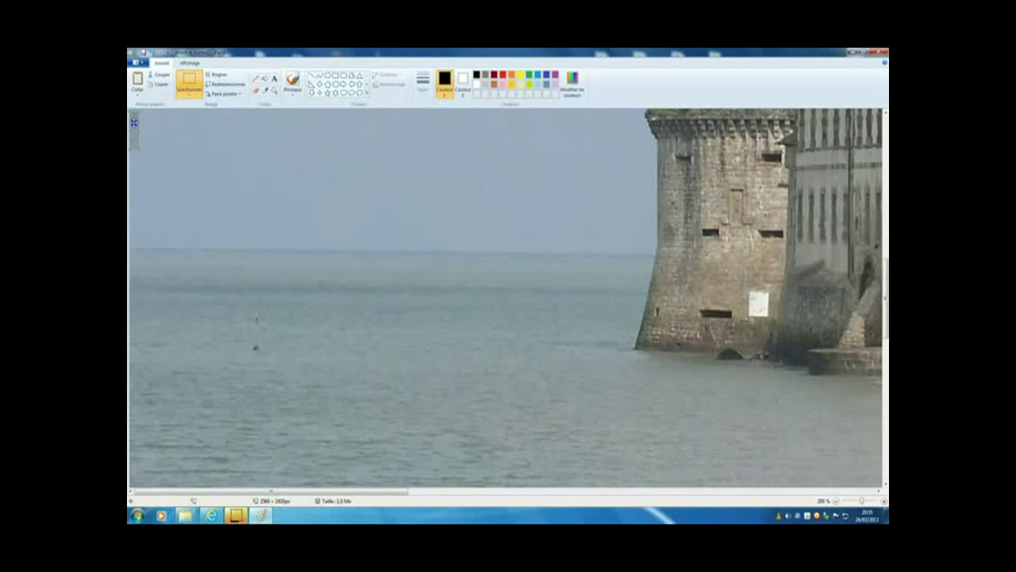
{"action": "left_click_drag", "start_coordinate": [133, 124], "coordinate": [259, 325]}
{"action": "left_click", "coordinate": [288, 329]}
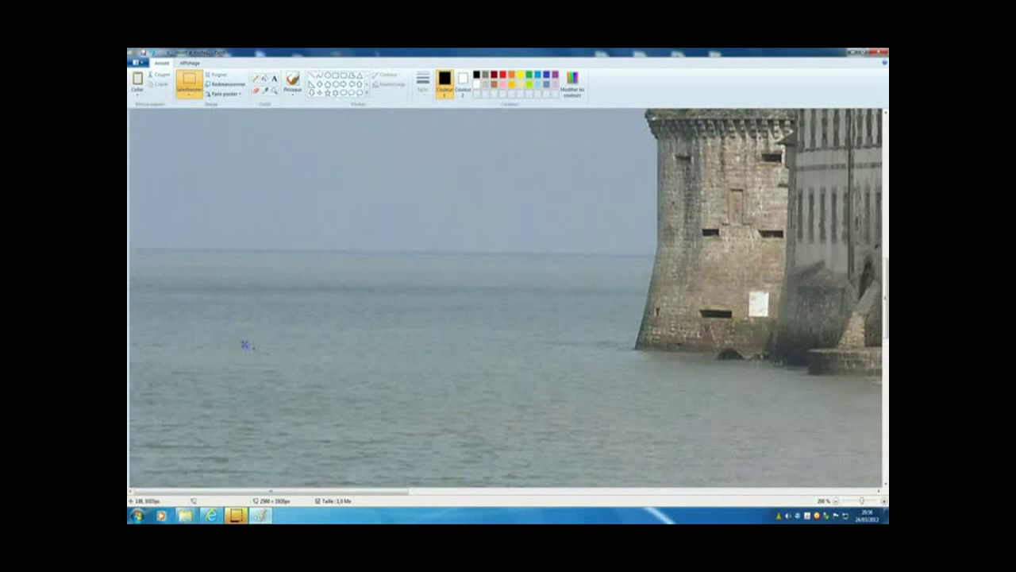
Step: Copy a water patch of about 22 × 11 px beside the remaining dark spot in the sea and paste it over the spot
{"action": "left_click_drag", "start_coordinate": [231, 341], "coordinate": [247, 350]}
{"action": "right_click", "coordinate": [241, 346]}
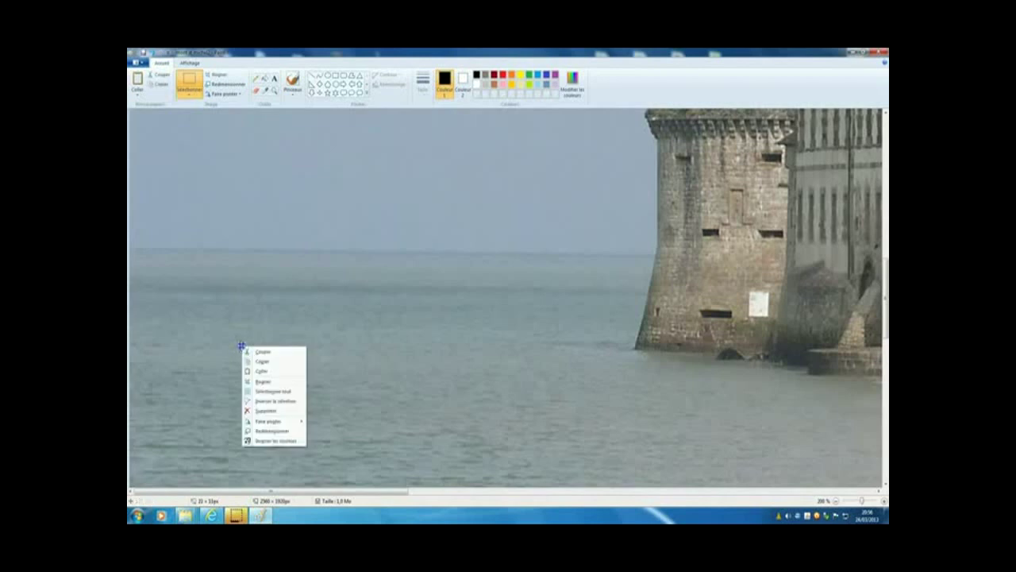
{"action": "left_click", "coordinate": [260, 362]}
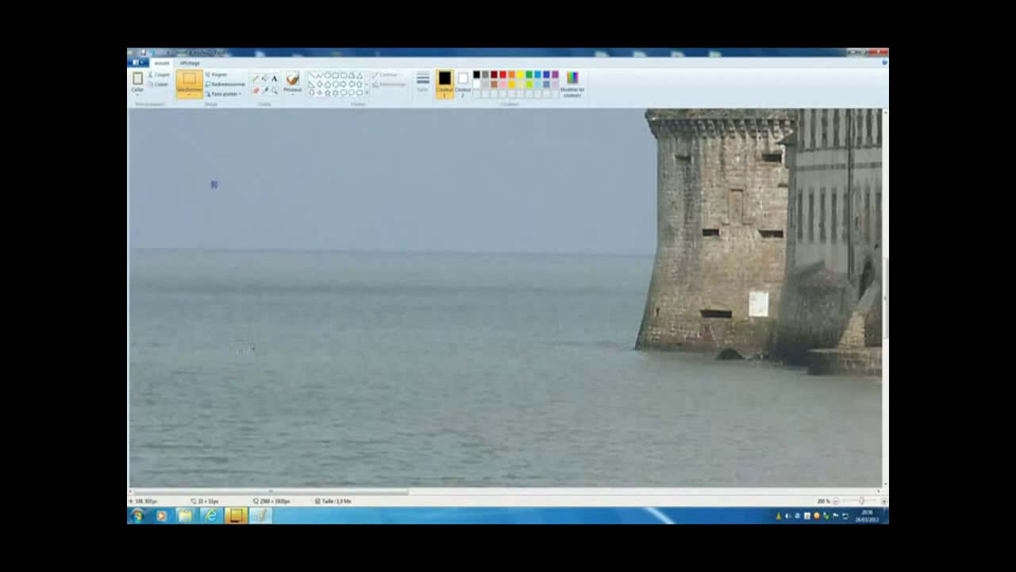
{"action": "right_click", "coordinate": [239, 347]}
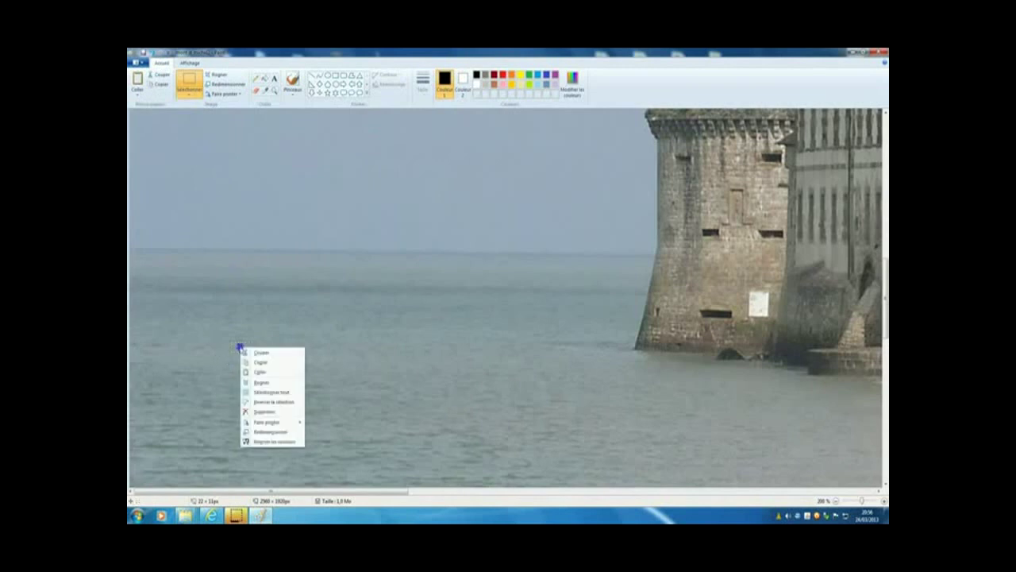
{"action": "left_click", "coordinate": [257, 373]}
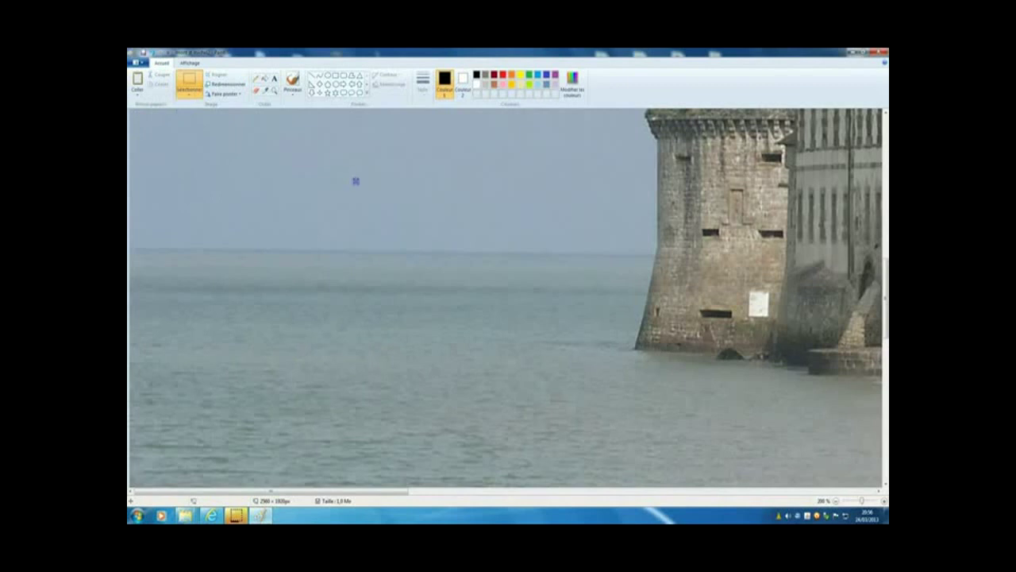
Step: Copy the small white panel at the foot of the round tower with a tight rectangular selection
{"action": "left_click", "coordinate": [837, 500]}
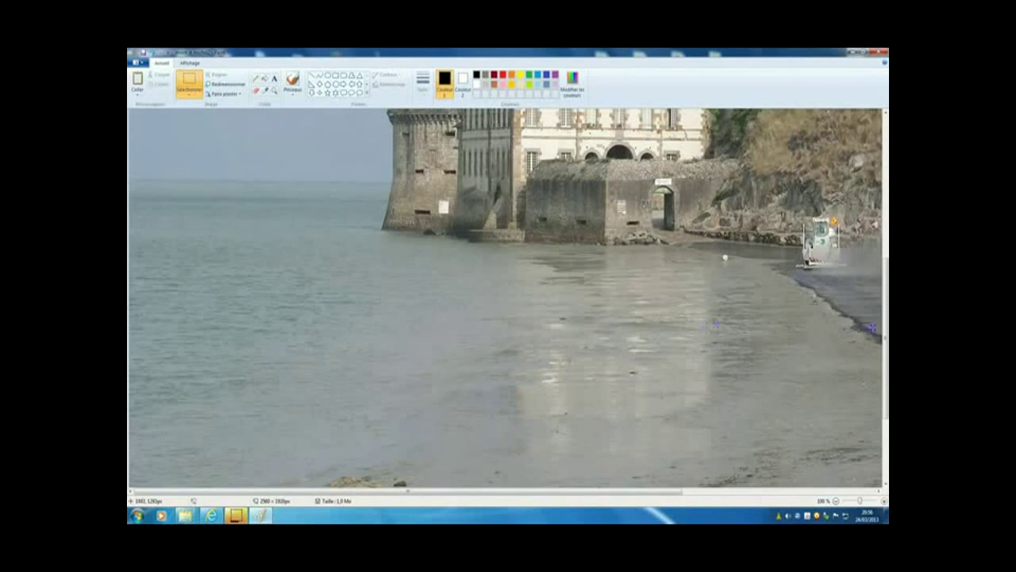
{"action": "scroll", "coordinate": [878, 325], "scroll_direction": "up", "scroll_amount": 3}
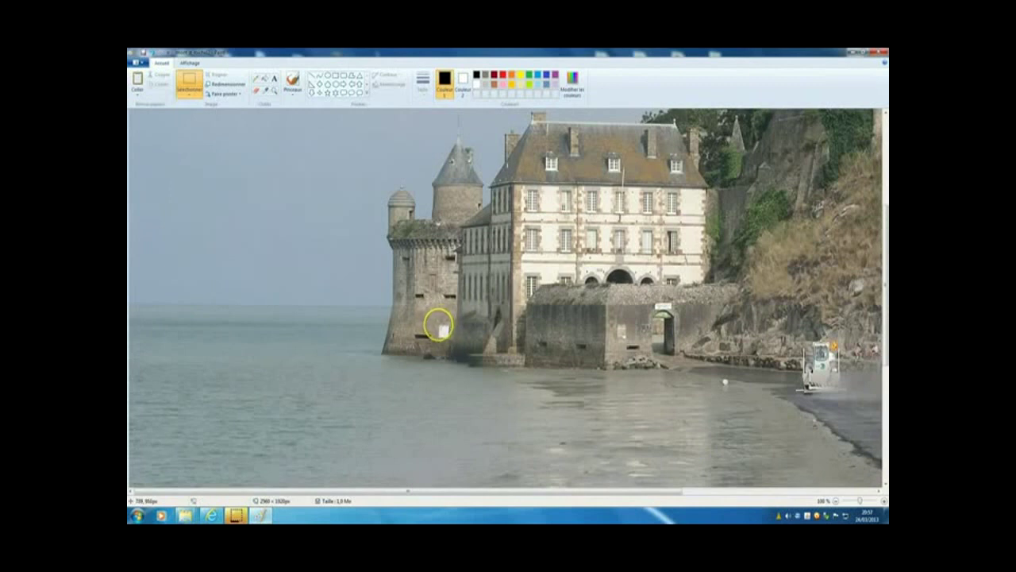
{"action": "left_click_drag", "start_coordinate": [439, 324], "coordinate": [449, 339]}
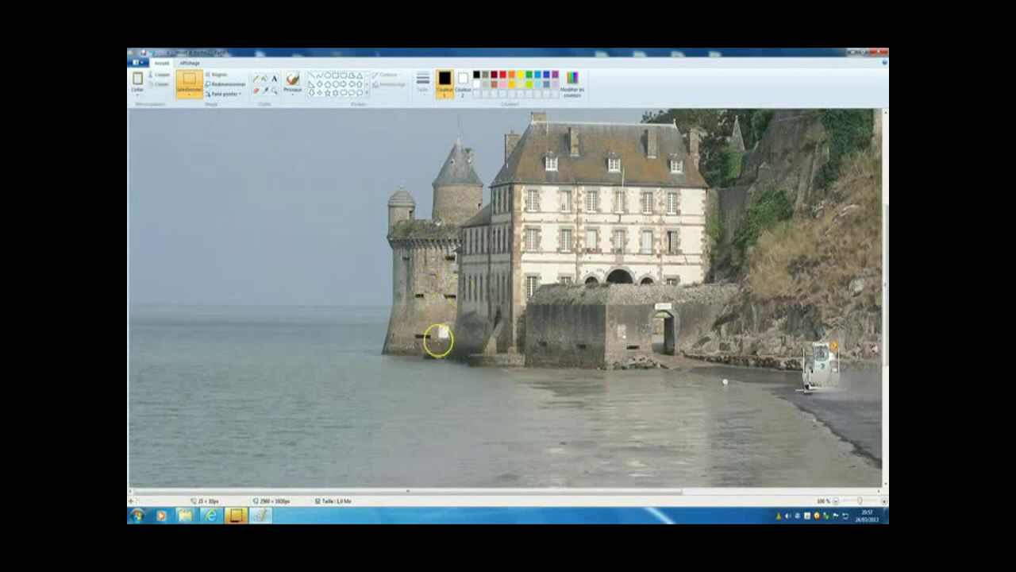
{"action": "right_click", "coordinate": [442, 332]}
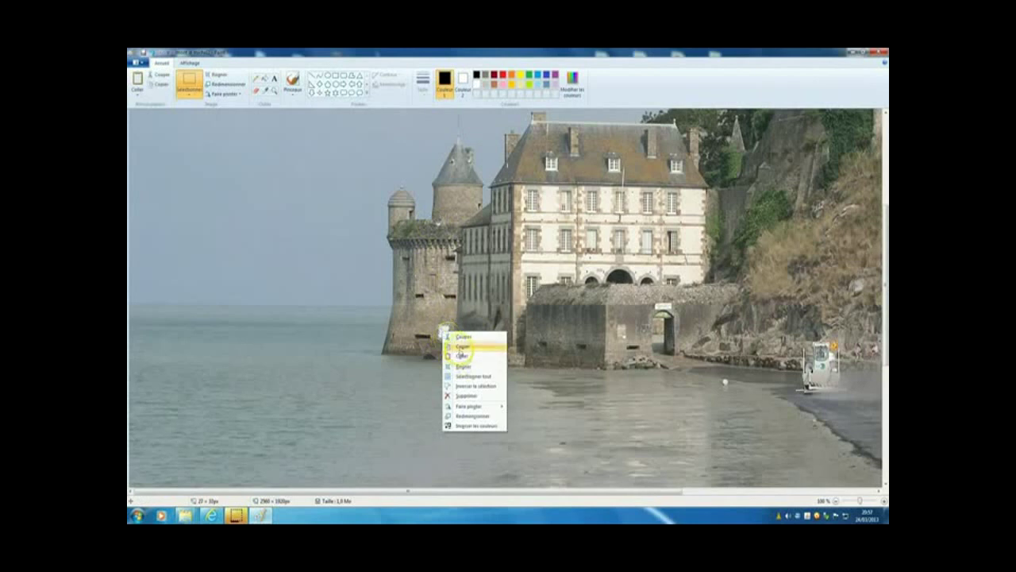
{"action": "left_click", "coordinate": [463, 347]}
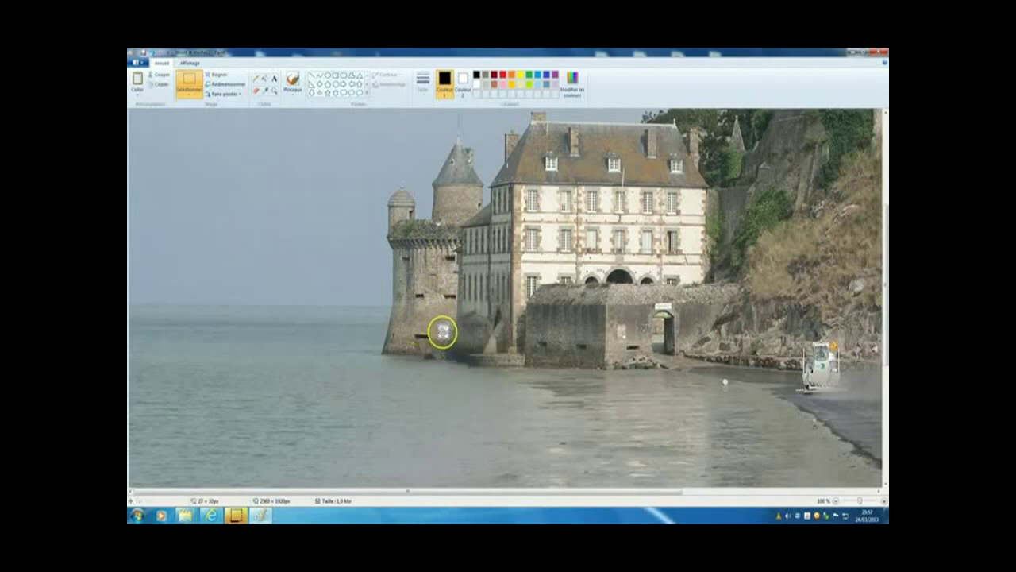
Step: Paste the copied white panel and place it near the seaward edge of the tower, level with the original
{"action": "right_click", "coordinate": [443, 331]}
{"action": "left_click", "coordinate": [462, 357]}
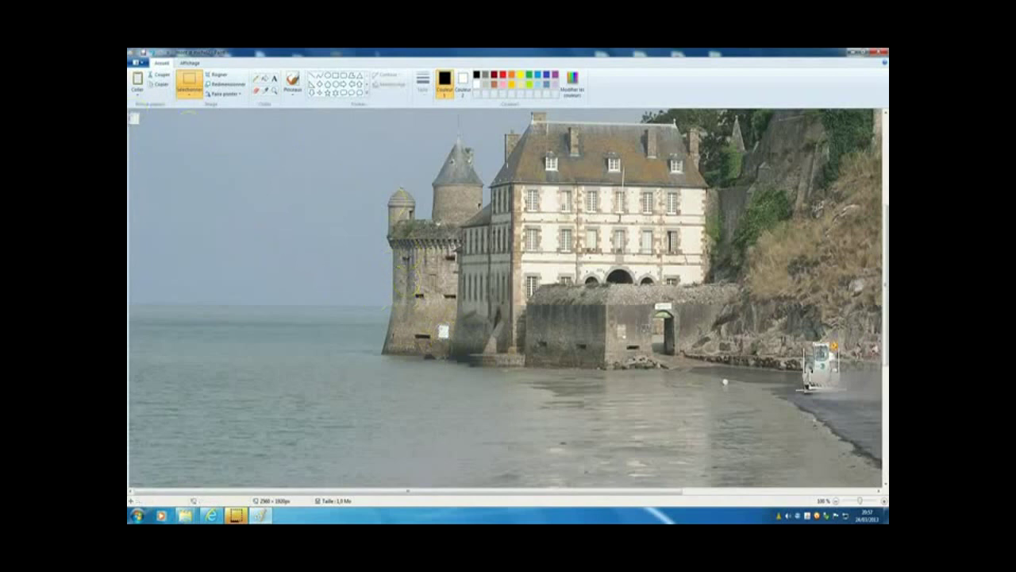
{"action": "left_click_drag", "start_coordinate": [136, 119], "coordinate": [405, 331]}
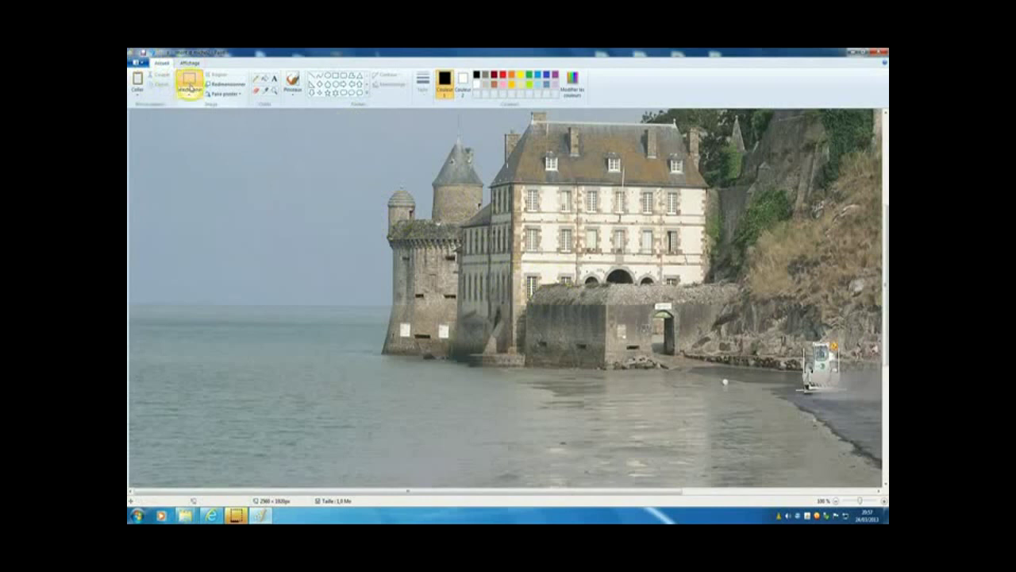
Step: Copy the small domed turret atop the tower, using a transparent free-form selection traced around its outline
{"action": "left_click", "coordinate": [190, 95]}
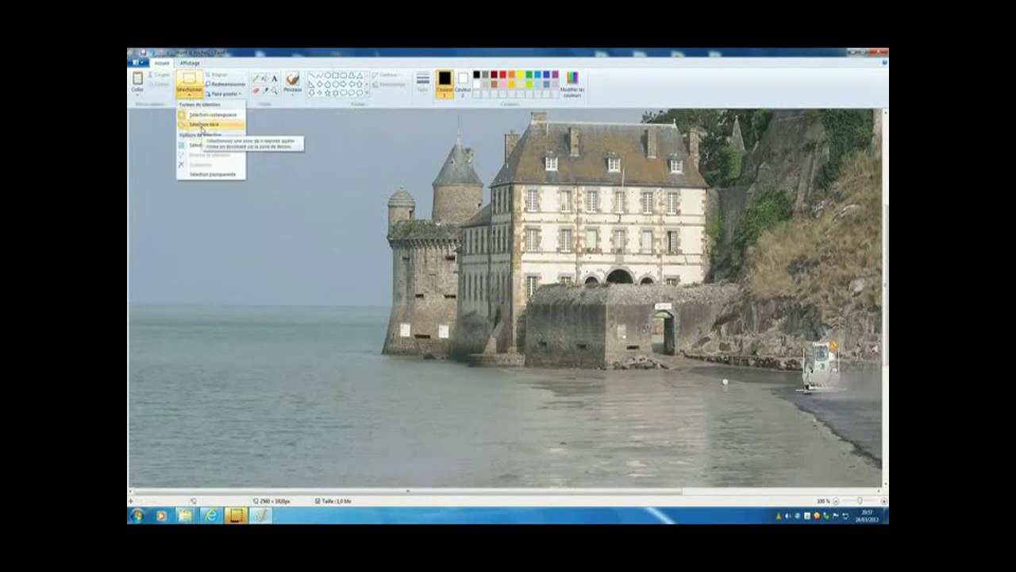
{"action": "left_click", "coordinate": [203, 125]}
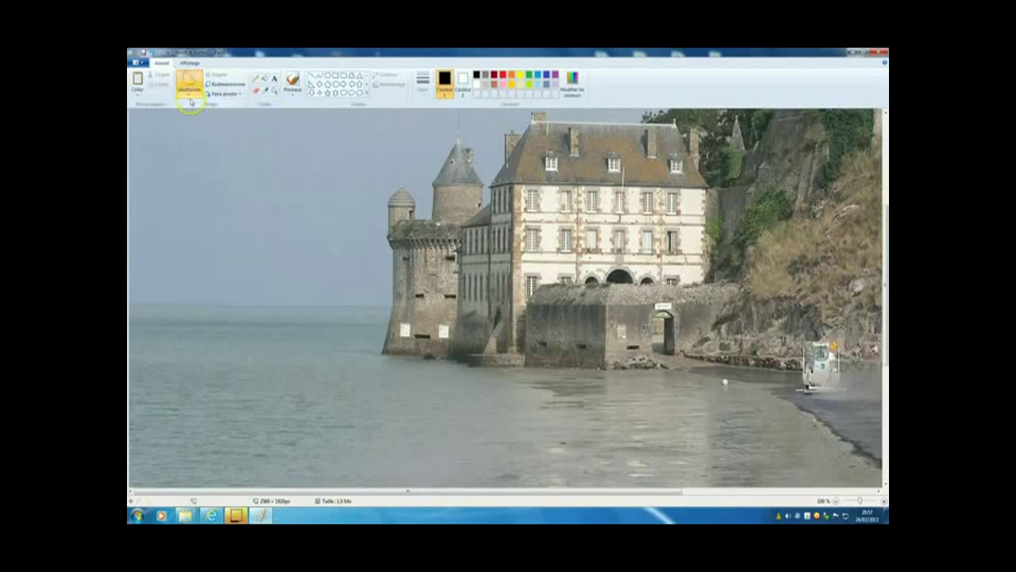
{"action": "left_click", "coordinate": [189, 99]}
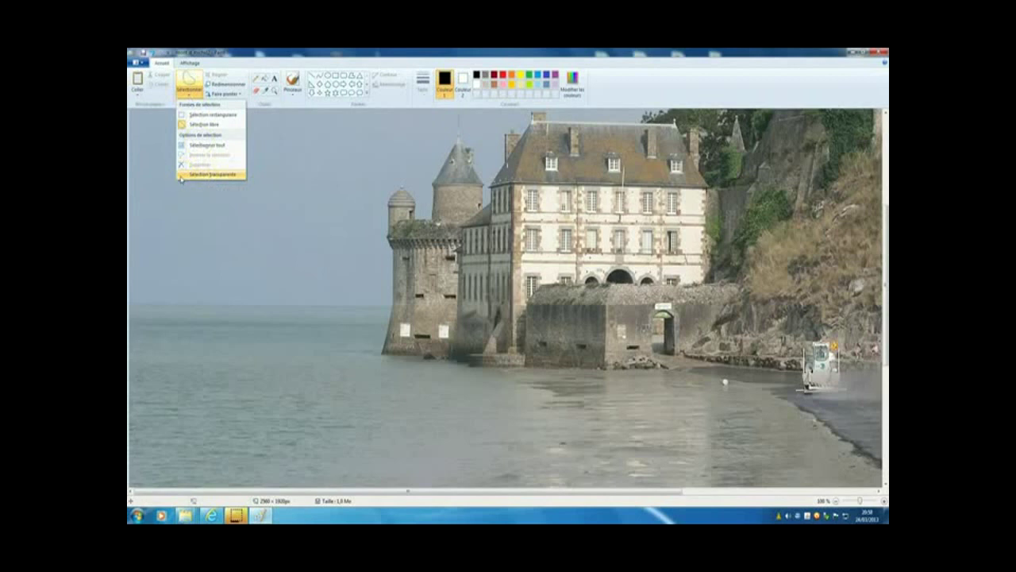
{"action": "left_click", "coordinate": [181, 175]}
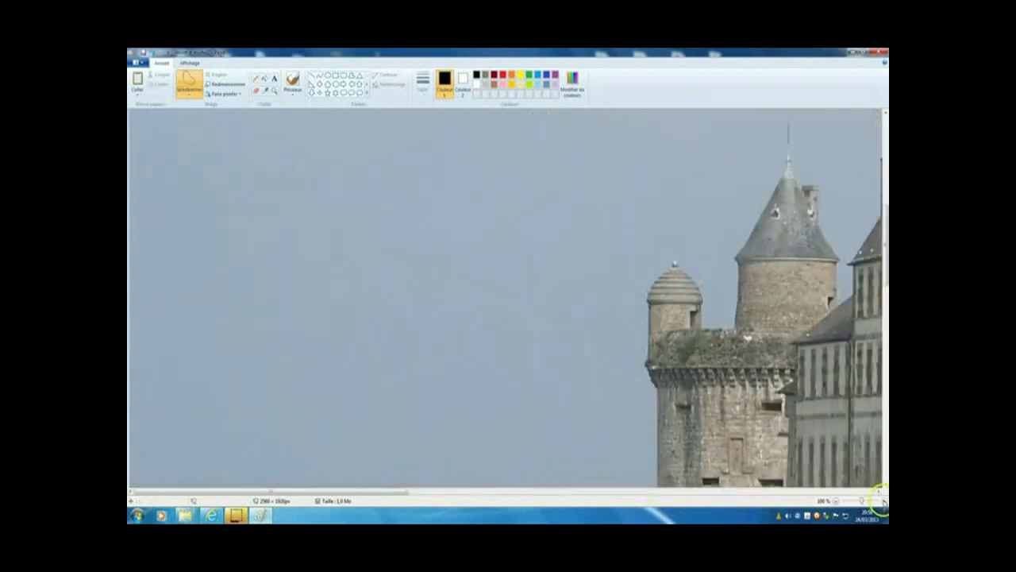
{"action": "left_click", "coordinate": [884, 501]}
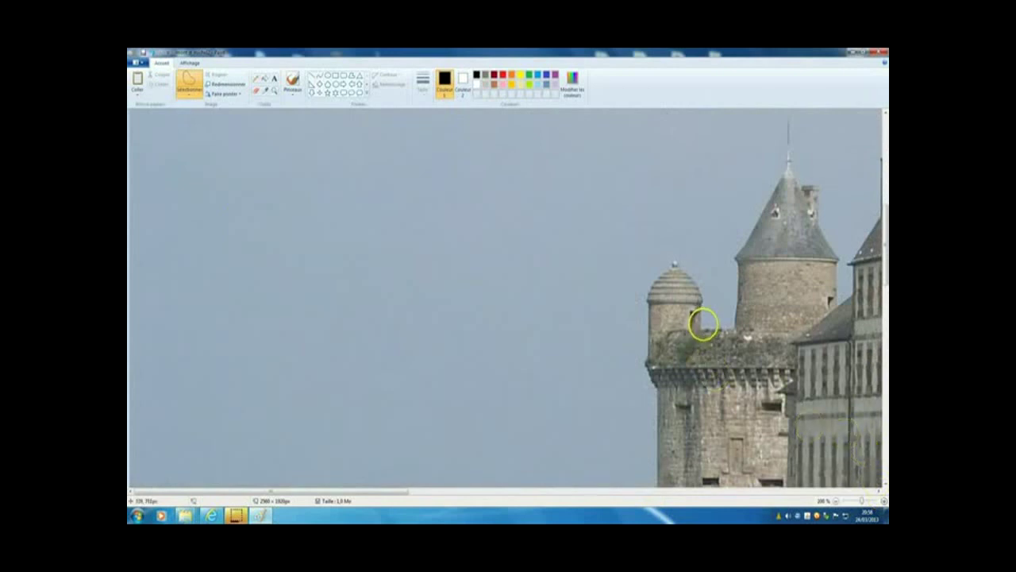
{"action": "mouse_move", "coordinate": [702, 325]}
{"action": "left_mouse_down"}
{"action": "mouse_move", "coordinate": [701, 289]}
{"action": "mouse_move", "coordinate": [675, 257]}
{"action": "mouse_move", "coordinate": [650, 289]}
{"action": "mouse_move", "coordinate": [648, 368]}
{"action": "mouse_move", "coordinate": [670, 329]}
{"action": "mouse_move", "coordinate": [704, 327]}
{"action": "left_mouse_up"}
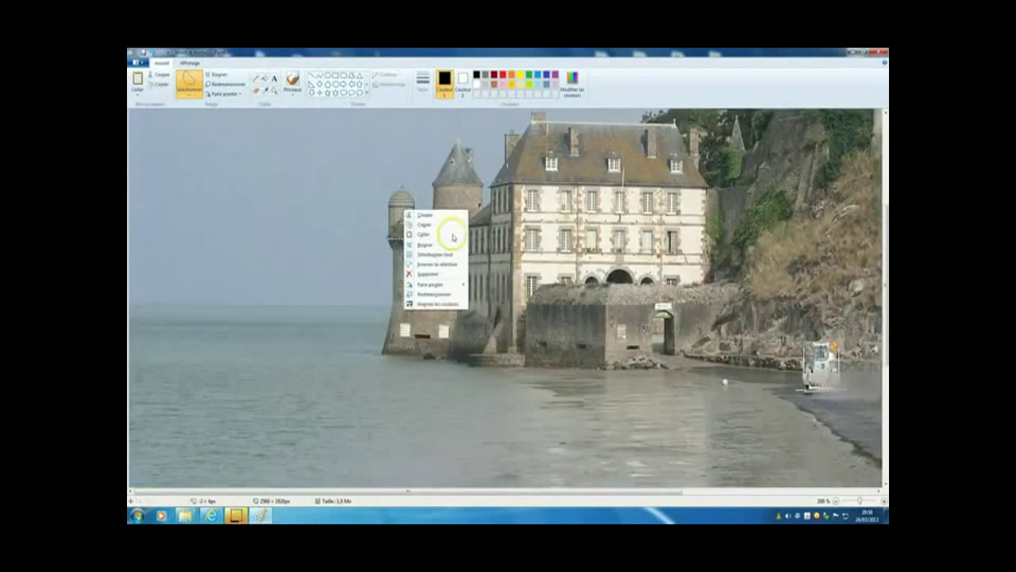
{"action": "left_click", "coordinate": [438, 225]}
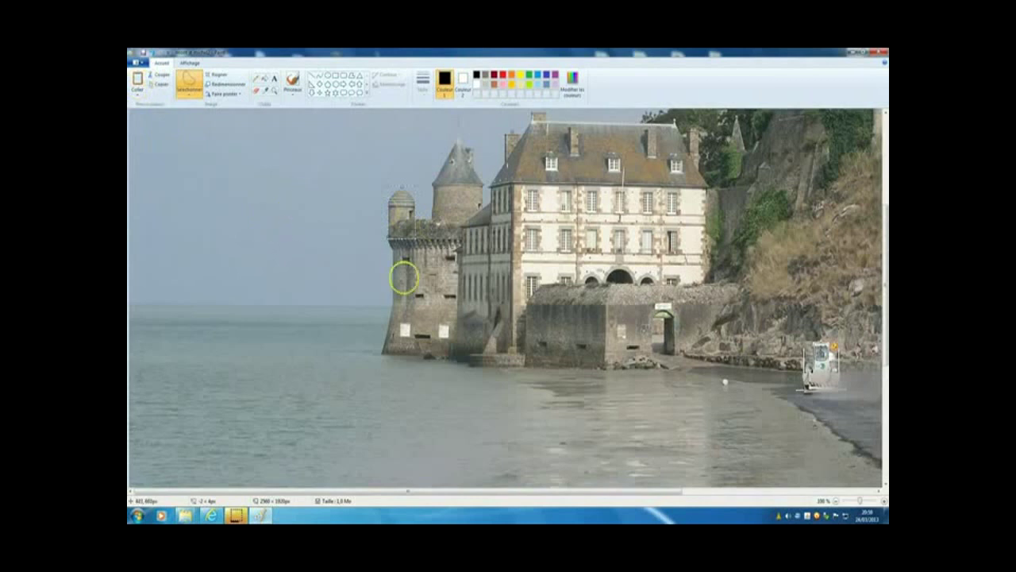
Step: Paste the copied turret and place it on the low rampart's corner, against the white building's front
{"action": "right_click", "coordinate": [401, 220]}
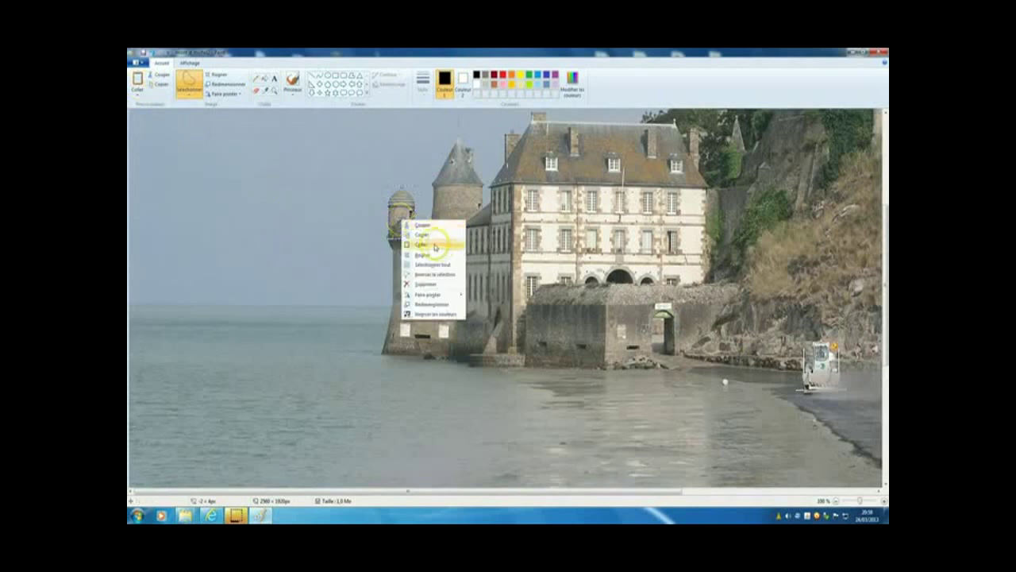
{"action": "left_click", "coordinate": [406, 244]}
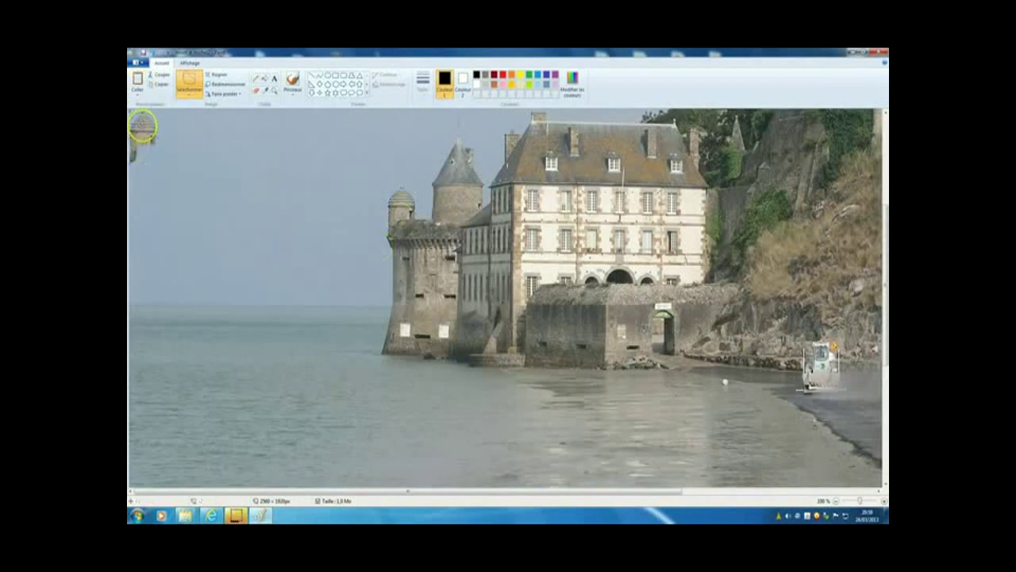
{"action": "left_click_drag", "start_coordinate": [143, 125], "coordinate": [143, 129]}
{"action": "left_click_drag", "start_coordinate": [144, 131], "coordinate": [402, 236]}
{"action": "left_click", "coordinate": [500, 248]}
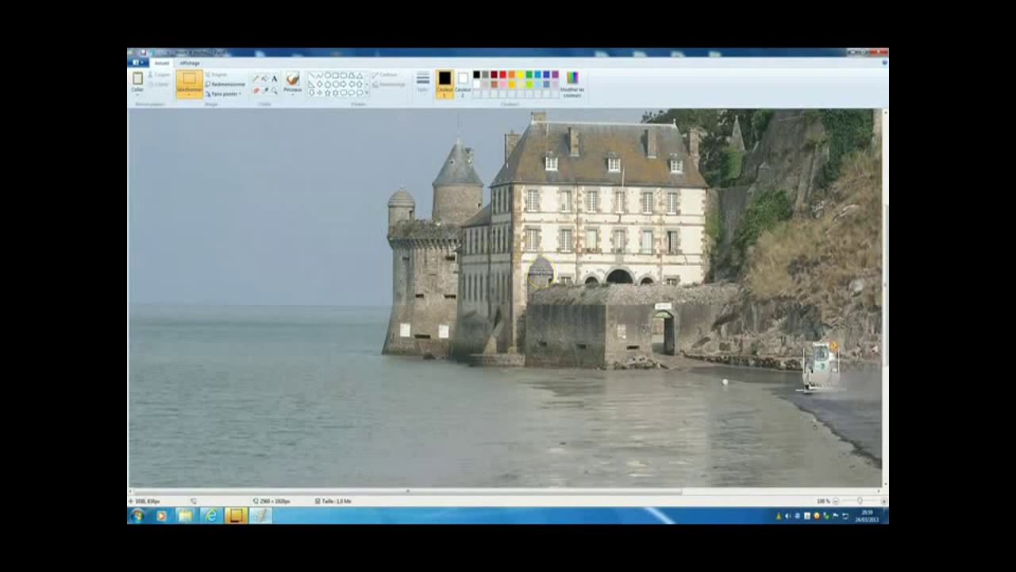
{"action": "left_click_drag", "start_coordinate": [541, 272], "coordinate": [556, 306]}
Step: Select the time 19H30 on the white sign above the no-parking sign and erase it
{"action": "left_click_drag", "start_coordinate": [672, 491], "coordinate": [721, 500]}
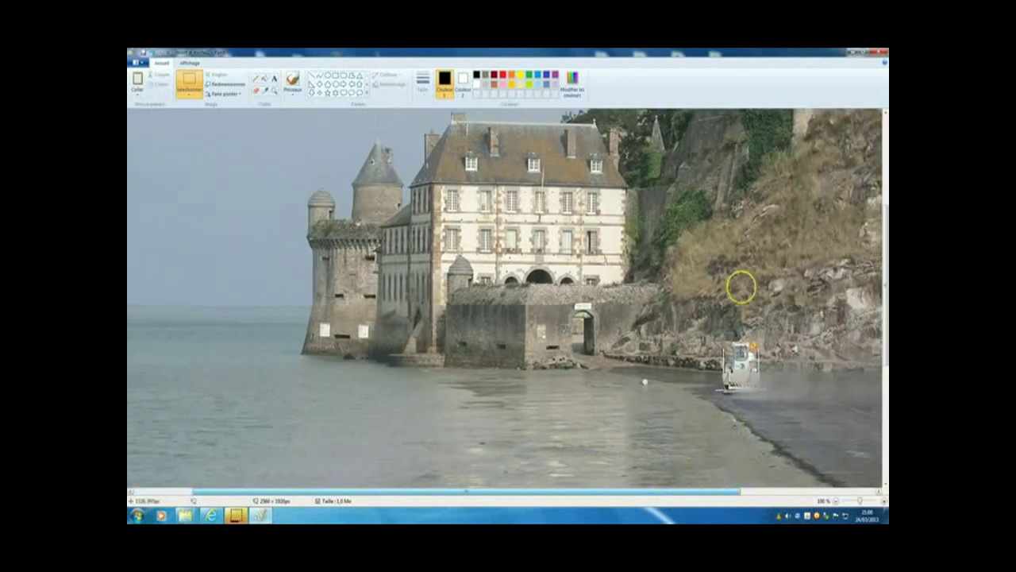
{"action": "left_click_drag", "start_coordinate": [880, 222], "coordinate": [876, 277]}
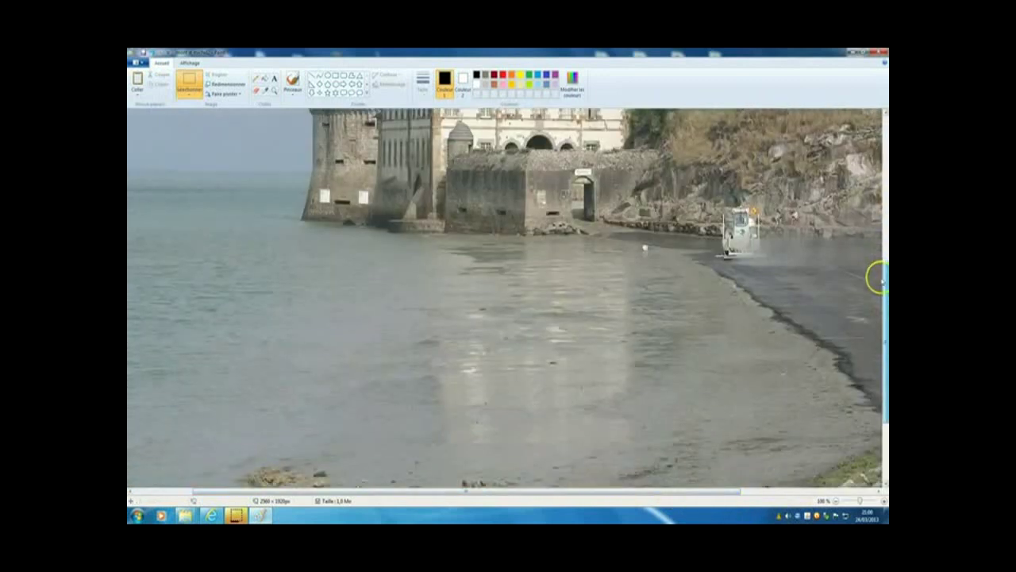
{"action": "left_click_drag", "start_coordinate": [580, 489], "coordinate": [737, 504]}
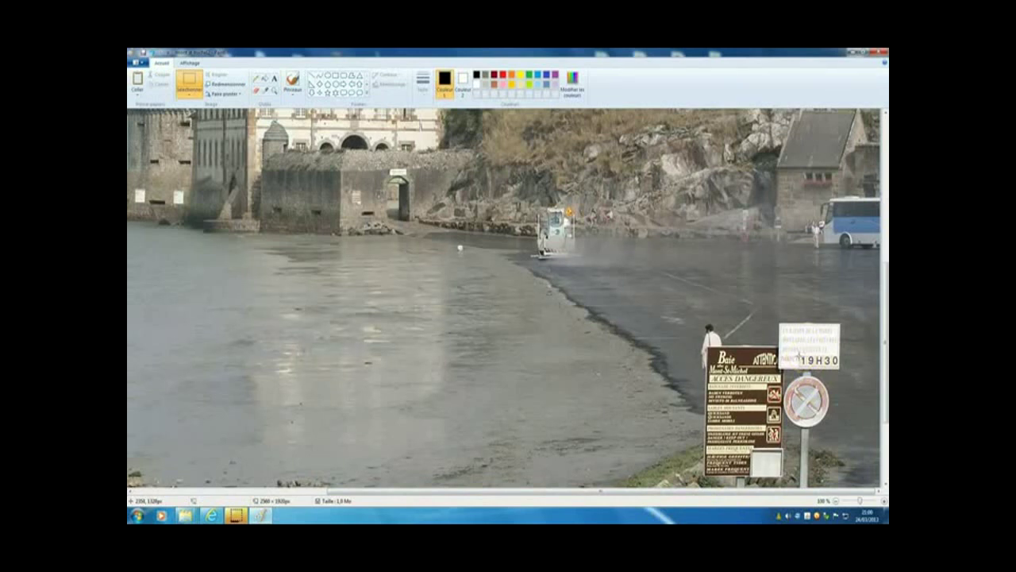
{"action": "mouse_move", "coordinate": [798, 355]}
{"action": "left_mouse_down"}
{"action": "mouse_move", "coordinate": [818, 370]}
{"action": "mouse_move", "coordinate": [839, 367]}
{"action": "left_mouse_up"}
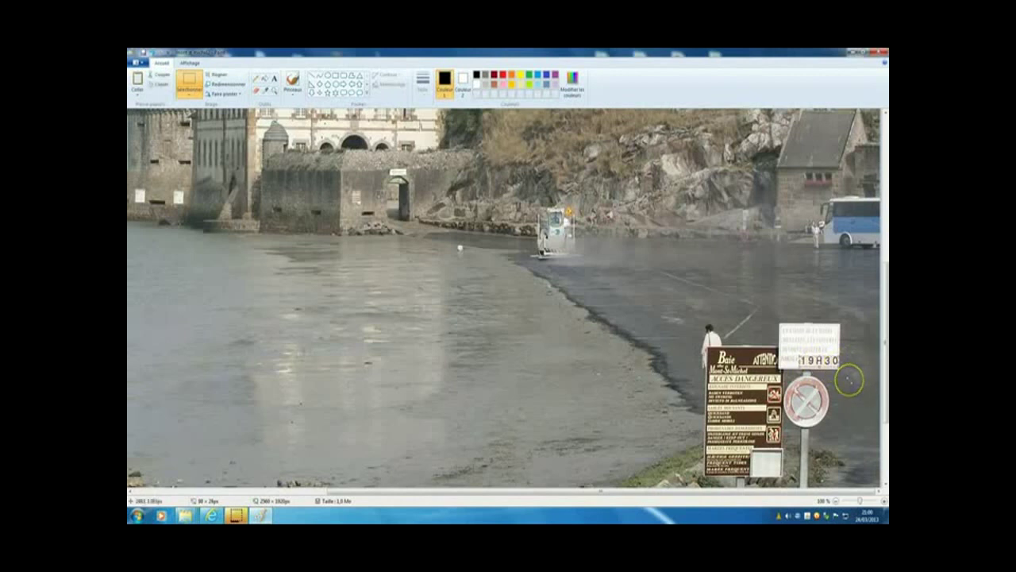
{"action": "key", "text": "Delete"}
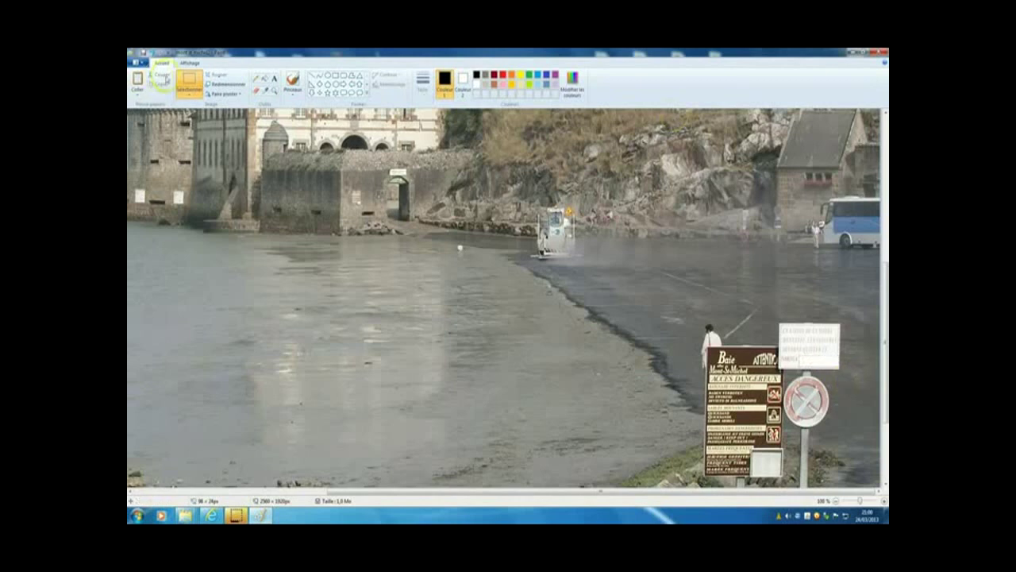
Step: Place a text box in the white sign's erased area, try the time 20 h30, and clear that trial text
{"action": "left_click", "coordinate": [274, 78]}
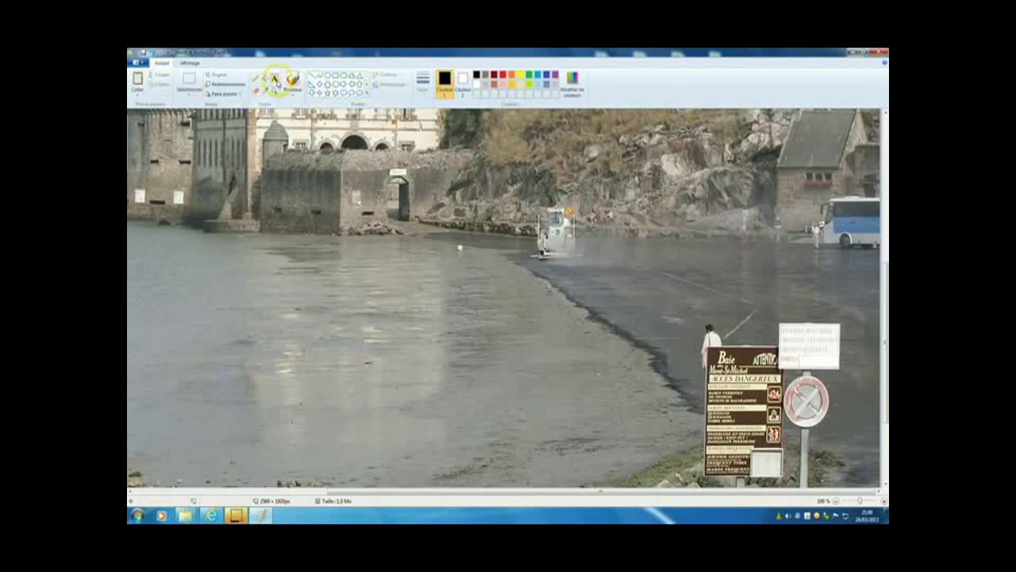
{"action": "left_click", "coordinate": [806, 363]}
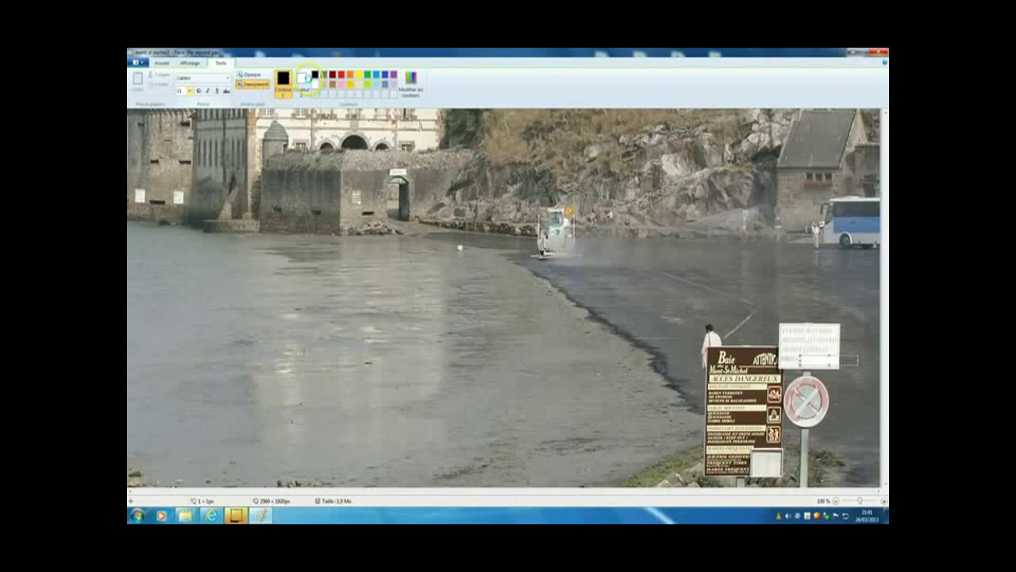
{"action": "left_click", "coordinate": [832, 363]}
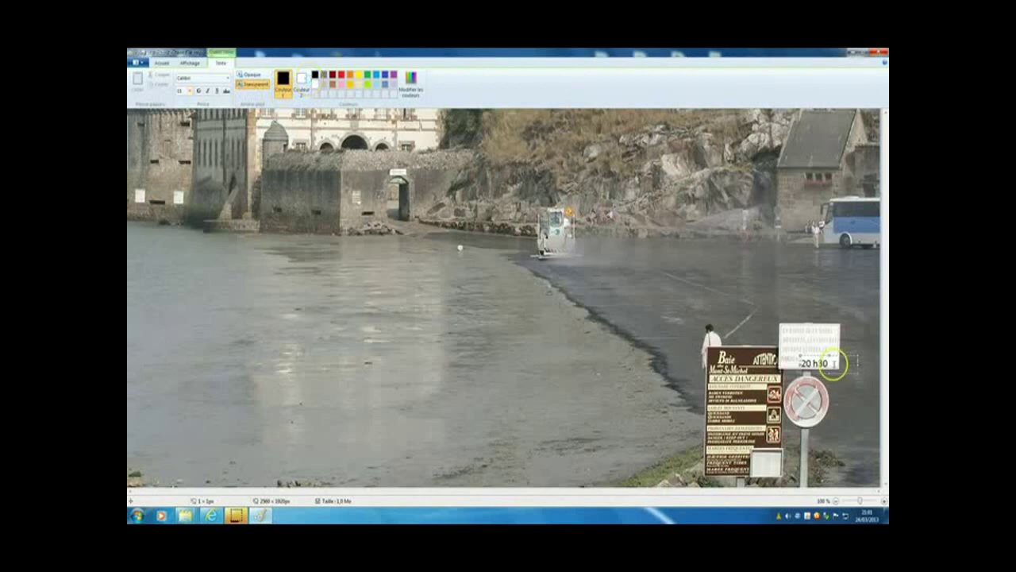
{"action": "key", "text": "BackSpace"}
{"action": "key", "text": "BackSpace"}
{"action": "key", "text": "BackSpace"}
{"action": "key", "text": "BackSpace"}
{"action": "key", "text": "BackSpace"}
{"action": "key", "text": "BackSpace"}
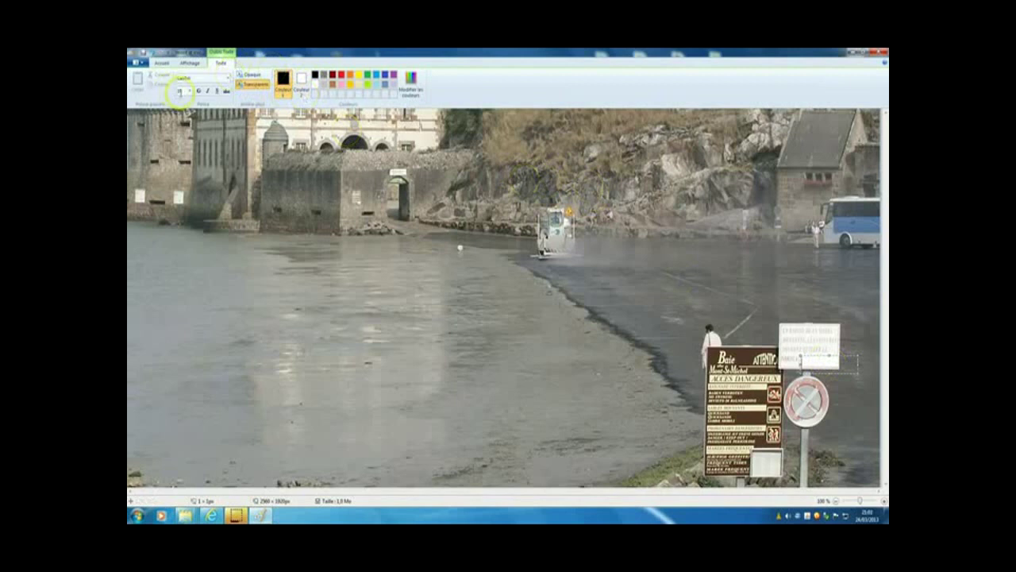
Step: Enter the time 20 H 30 on the white sign in bold Calibri at size 18, aligned with the erased area
{"action": "left_click", "coordinate": [189, 91]}
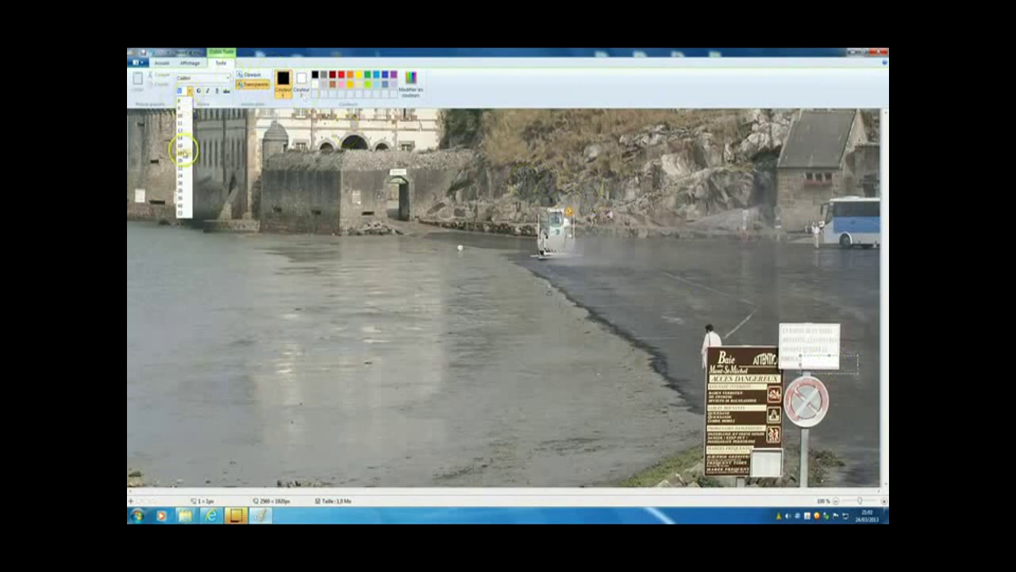
{"action": "left_click", "coordinate": [182, 153]}
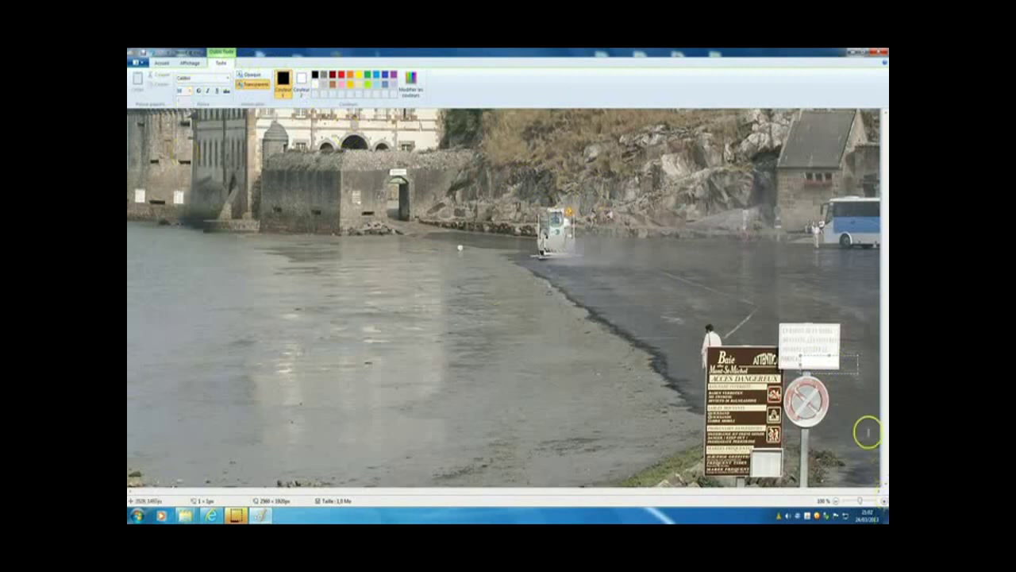
{"action": "left_click", "coordinate": [808, 358]}
{"action": "left_click_drag", "start_coordinate": [808, 355], "coordinate": [815, 352]}
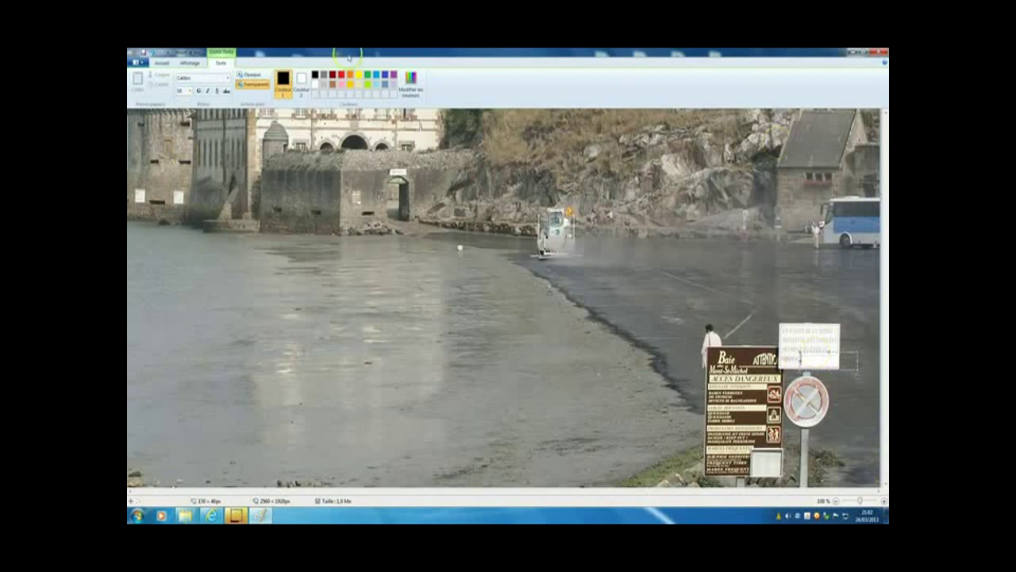
{"action": "left_click", "coordinate": [199, 92]}
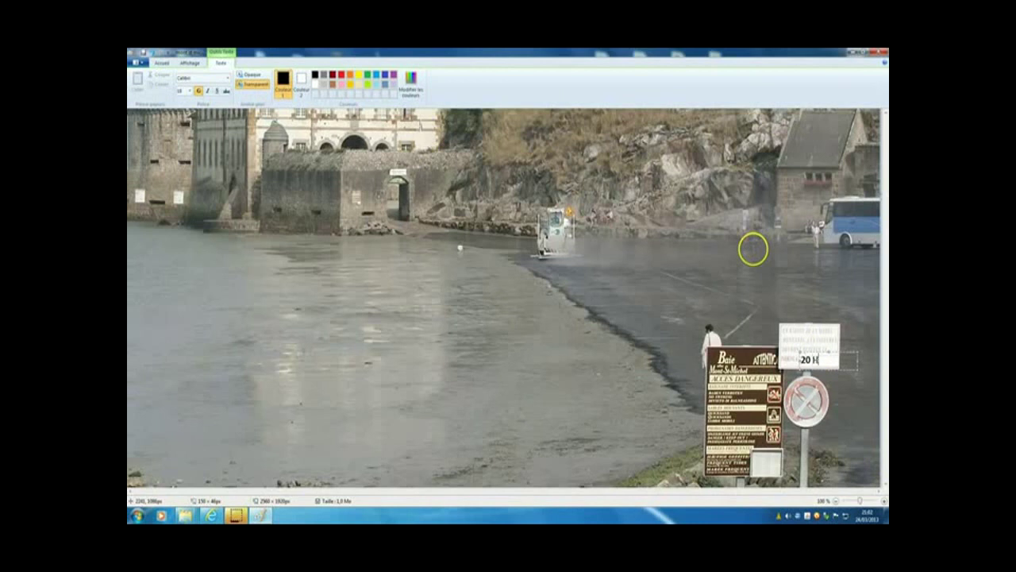
{"action": "type", "text": "30"}
{"action": "left_click", "coordinate": [840, 345]}
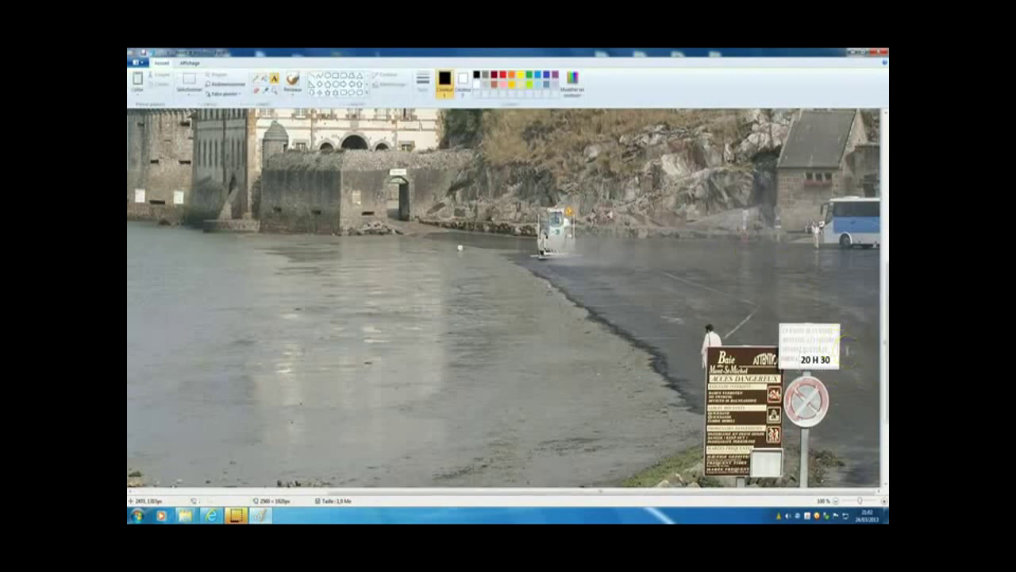
{"action": "left_click_drag", "start_coordinate": [876, 297], "coordinate": [881, 367]}
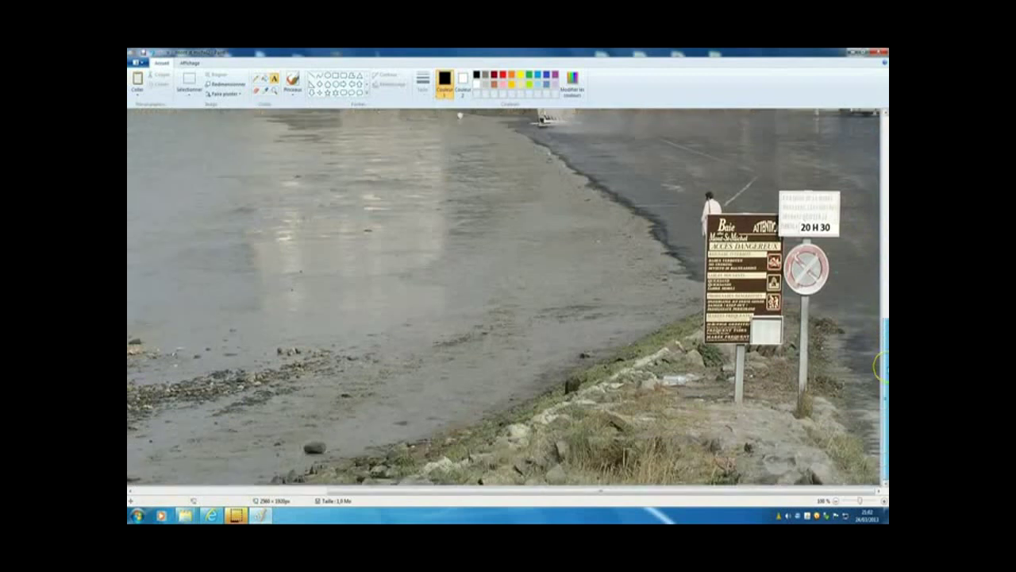
{"action": "left_click", "coordinate": [837, 501]}
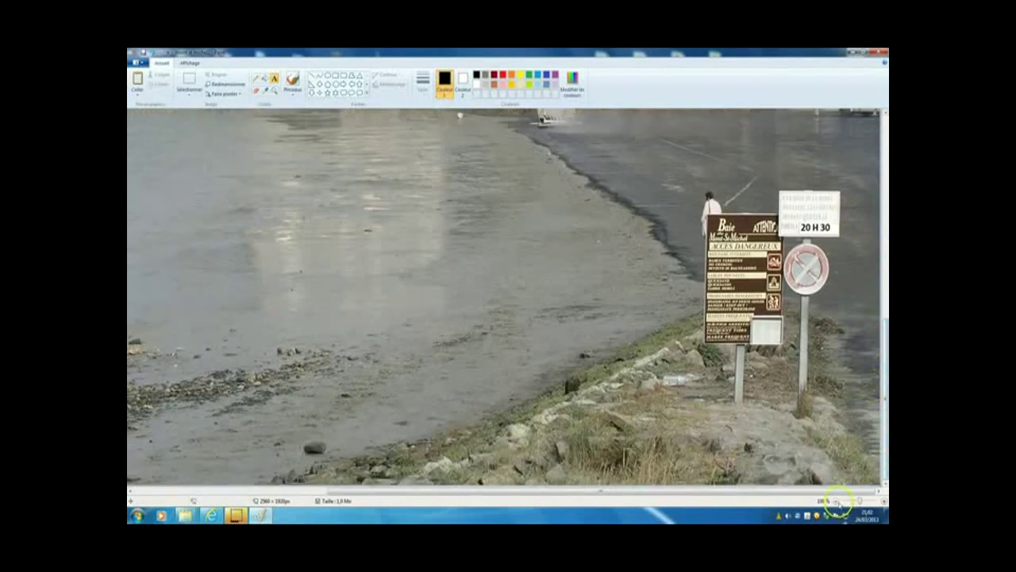